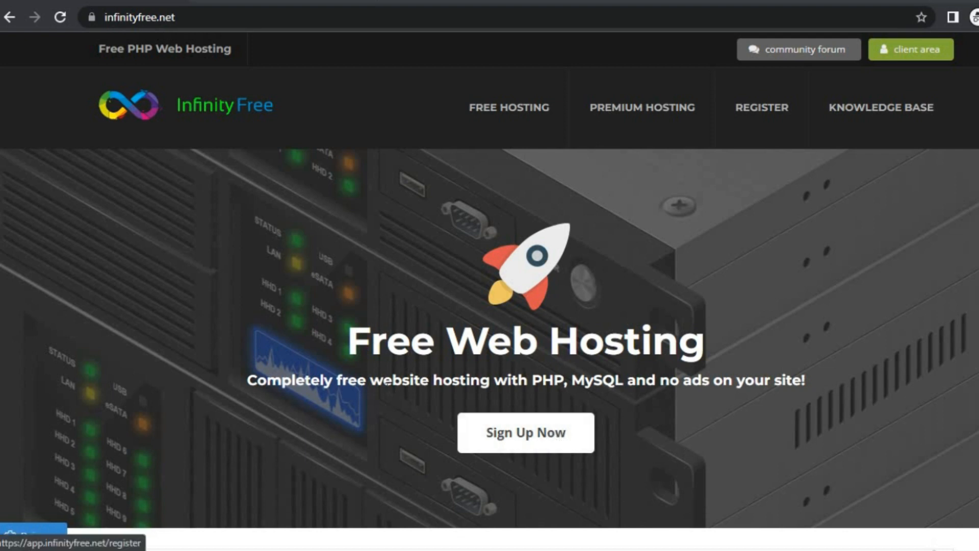
# - Choose the subdomain donationx with the .rf.gd extension for the new hosting account and check its availability
pyautogui.click(278, 2)
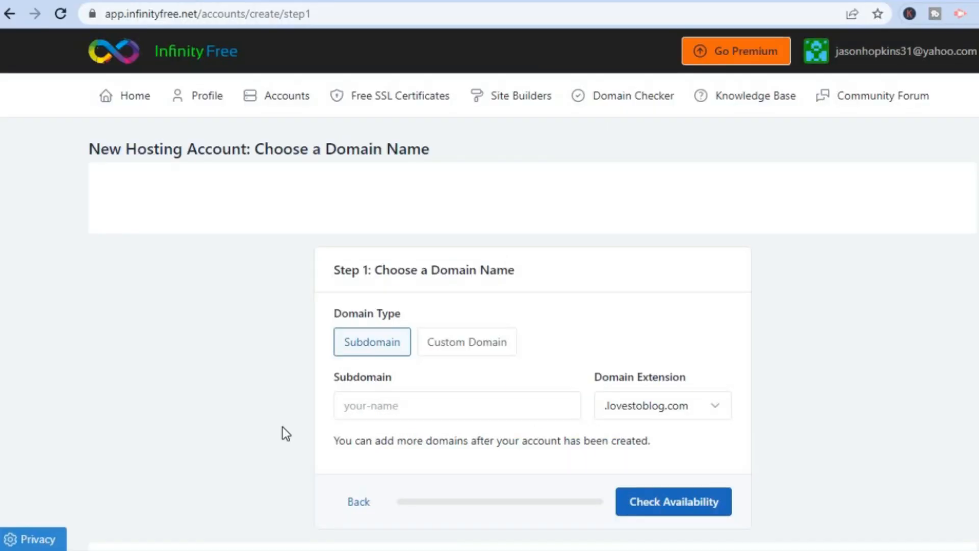
pyautogui.click(398, 412)
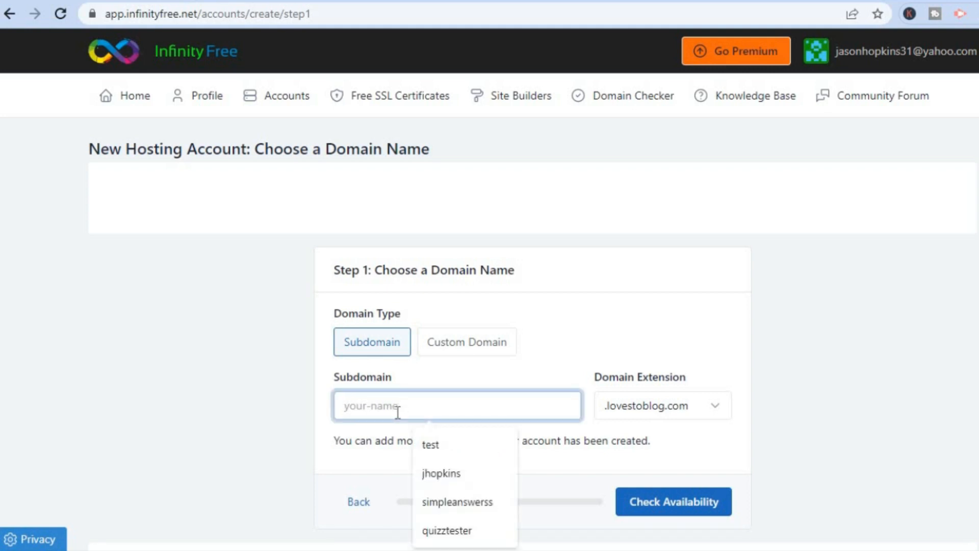
pyautogui.write('do')
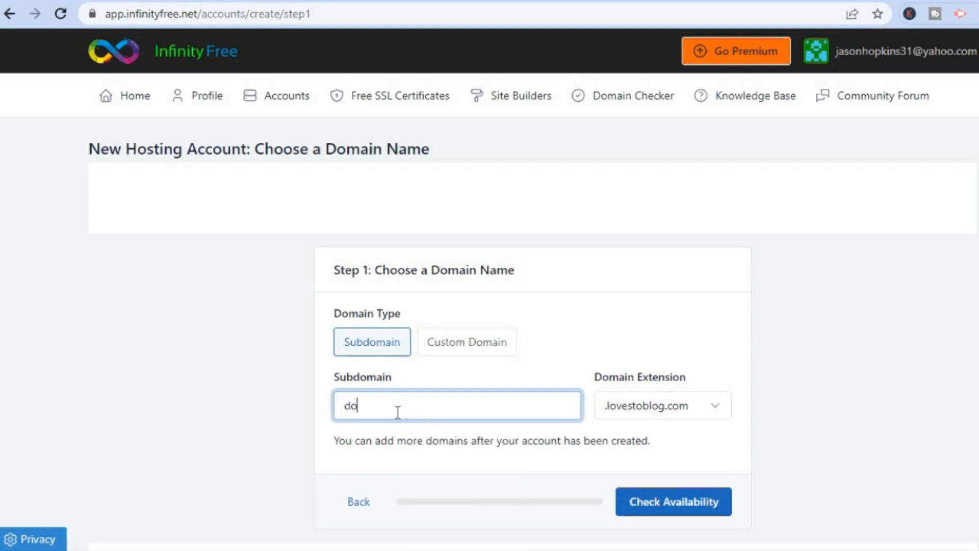
pyautogui.write('nationx')
pyautogui.click(656, 406)
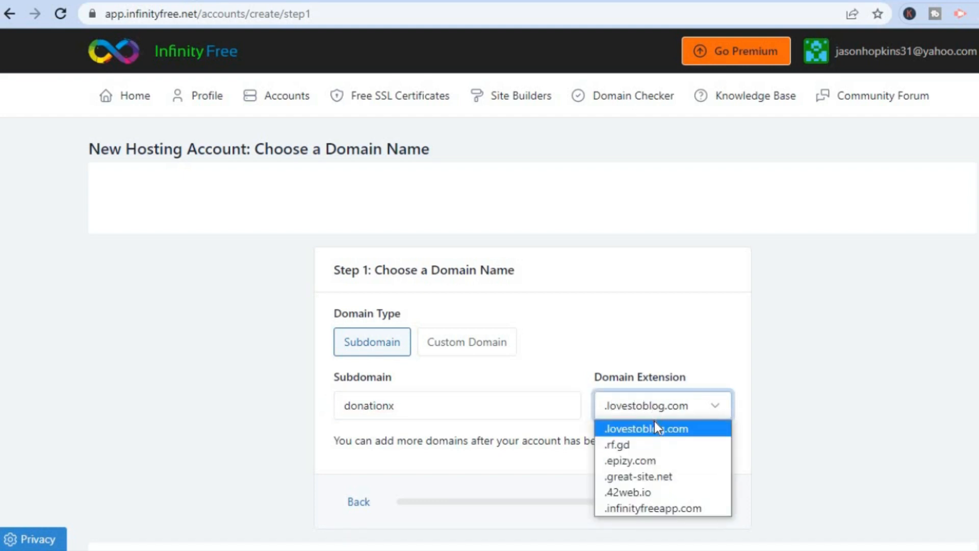
pyautogui.click(653, 442)
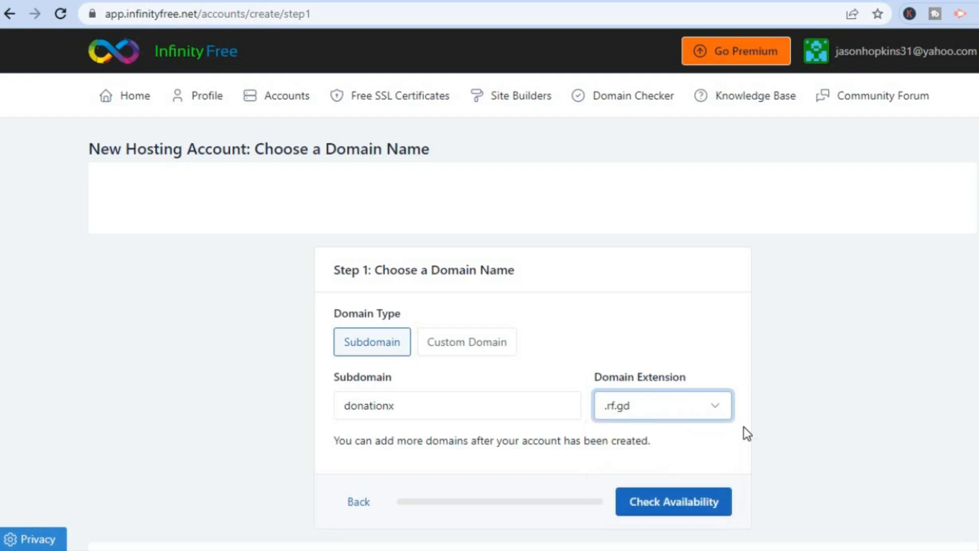
pyautogui.scroll(-2, 490, 286)
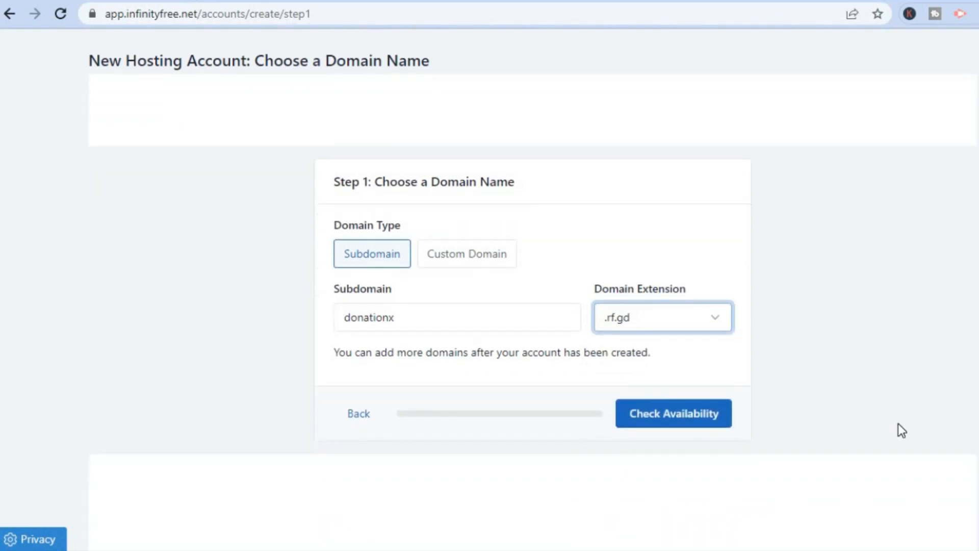
pyautogui.click(704, 421)
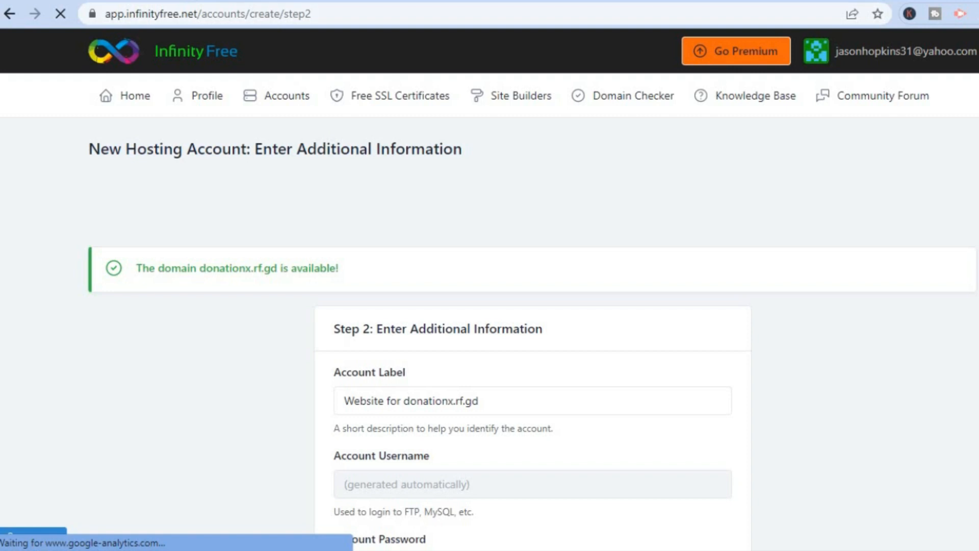
# - Create the hosting account with the default label and a randomly generated password, and open its control panel
pyautogui.scroll(-3, 489, 306)
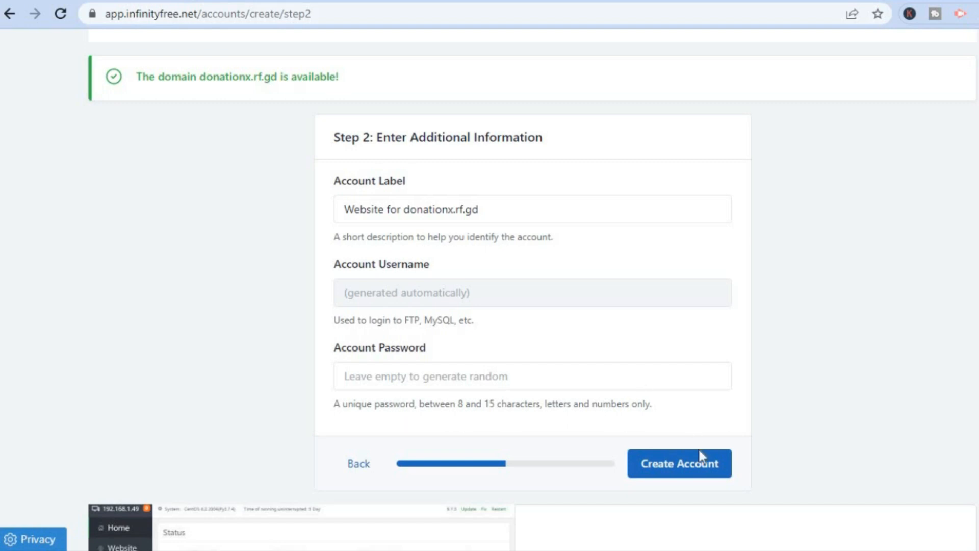
pyautogui.click(700, 467)
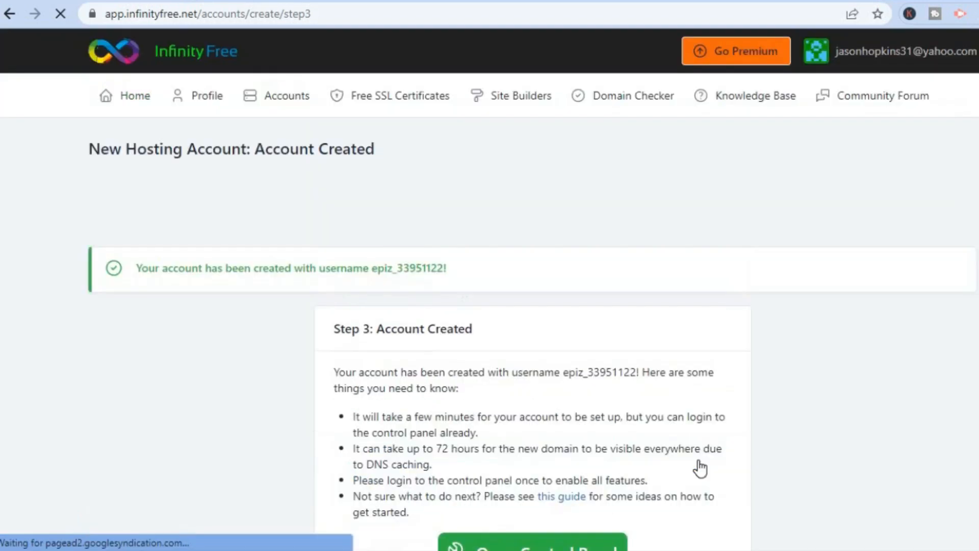
pyautogui.scroll(-4, 490, 289)
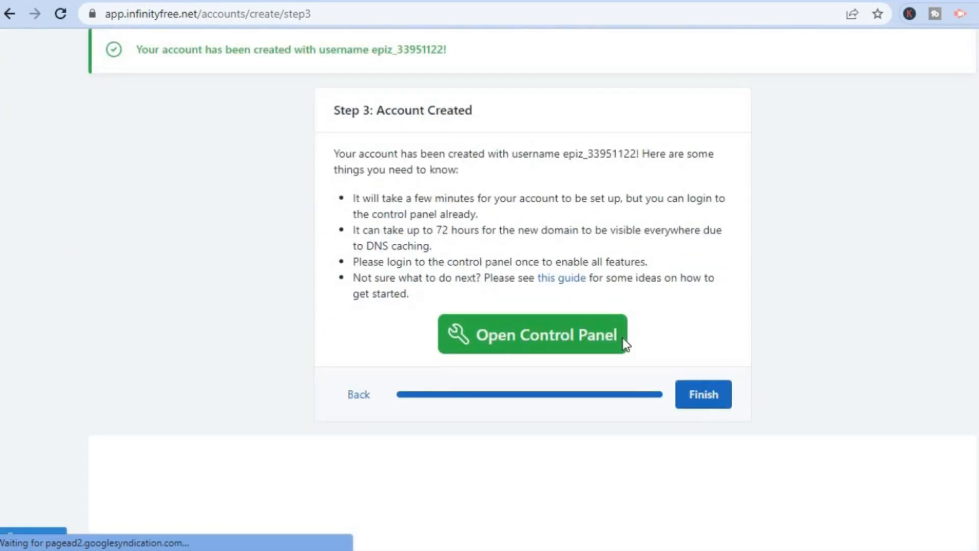
pyautogui.click(549, 339)
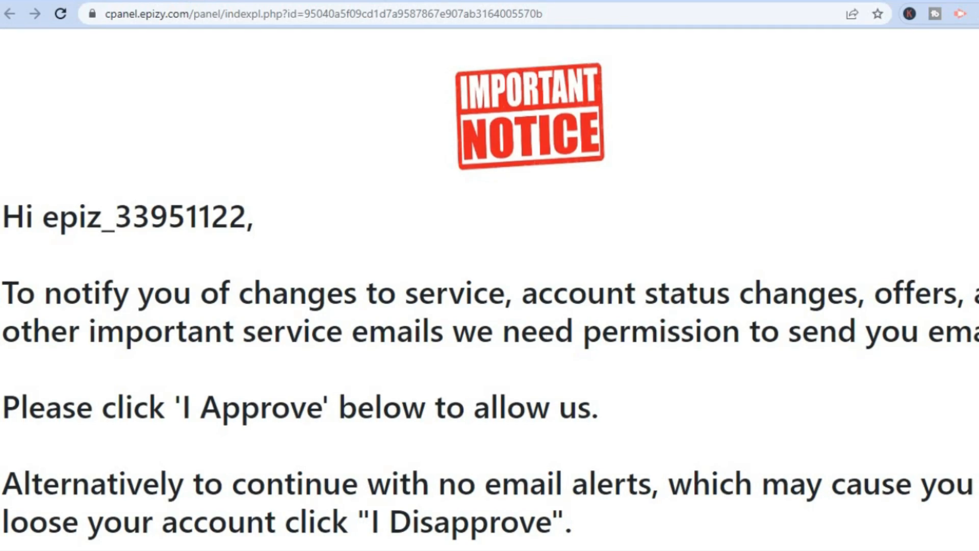
# - Approve receiving service emails and open the Softaculous Apps Installer for the hosting account
pyautogui.scroll(-3, 489, 289)
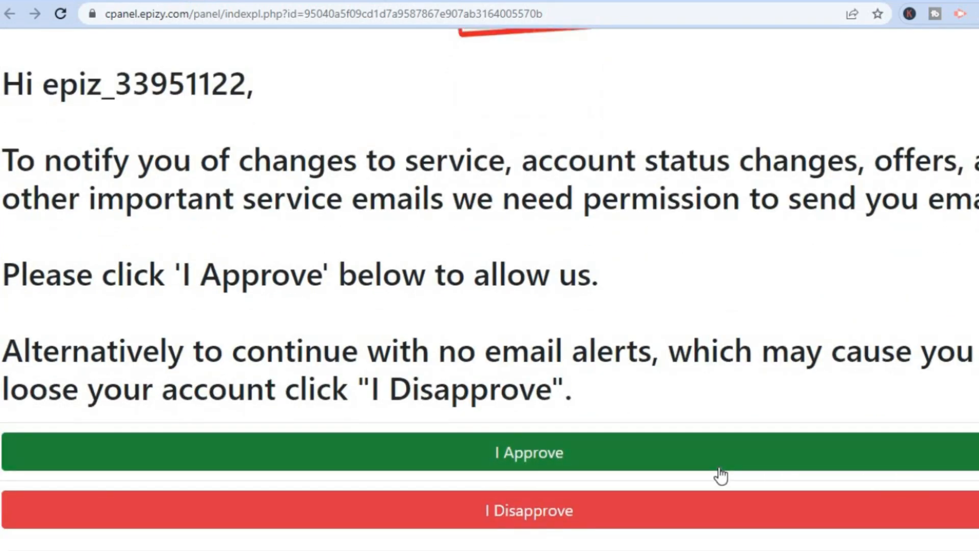
pyautogui.click(634, 463)
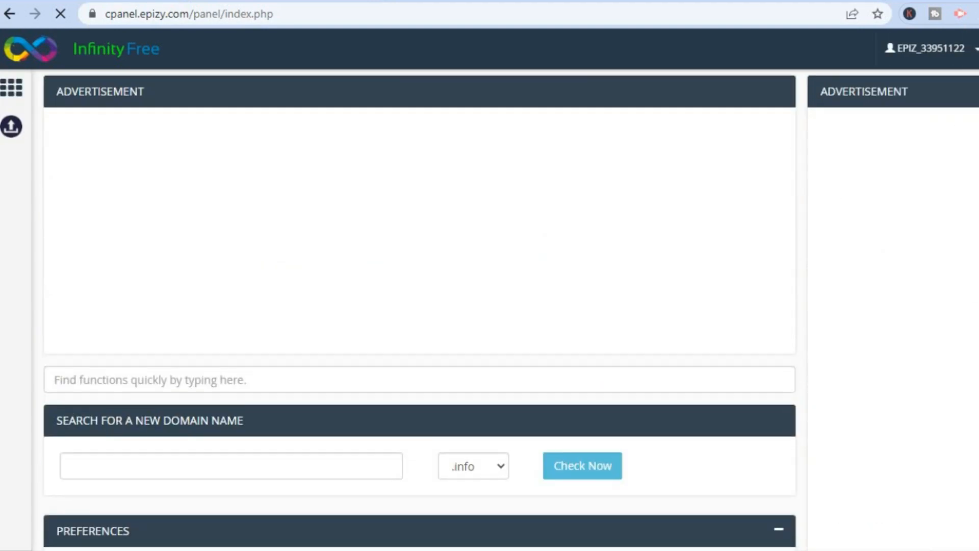
pyautogui.scroll(-10, 419, 306)
pyautogui.scroll(-2, 419, 306)
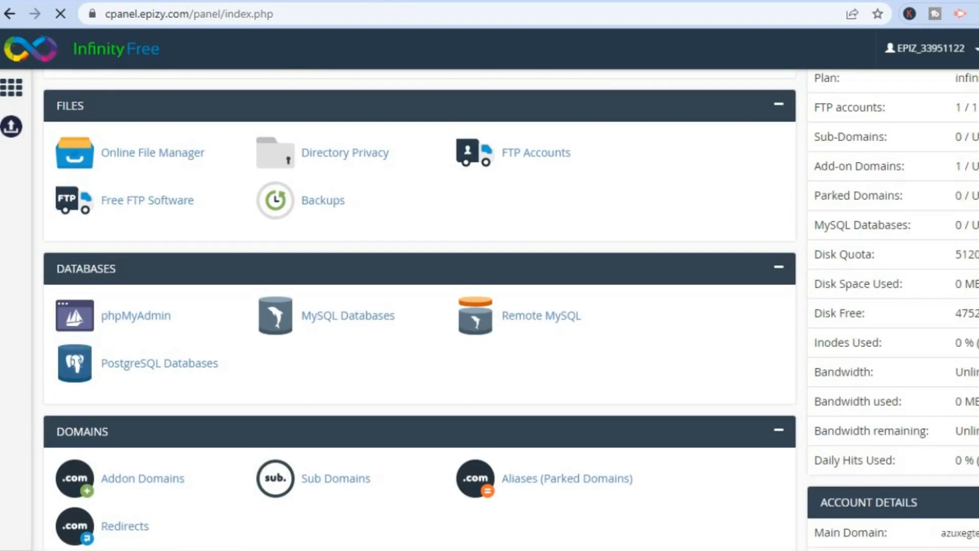
pyautogui.scroll(-8, 420, 306)
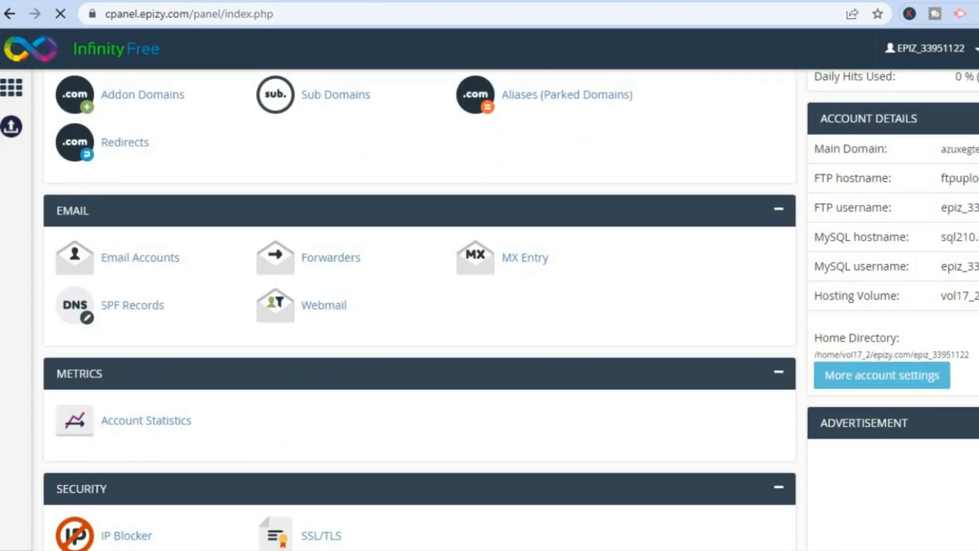
pyautogui.scroll(-7, 961, 429)
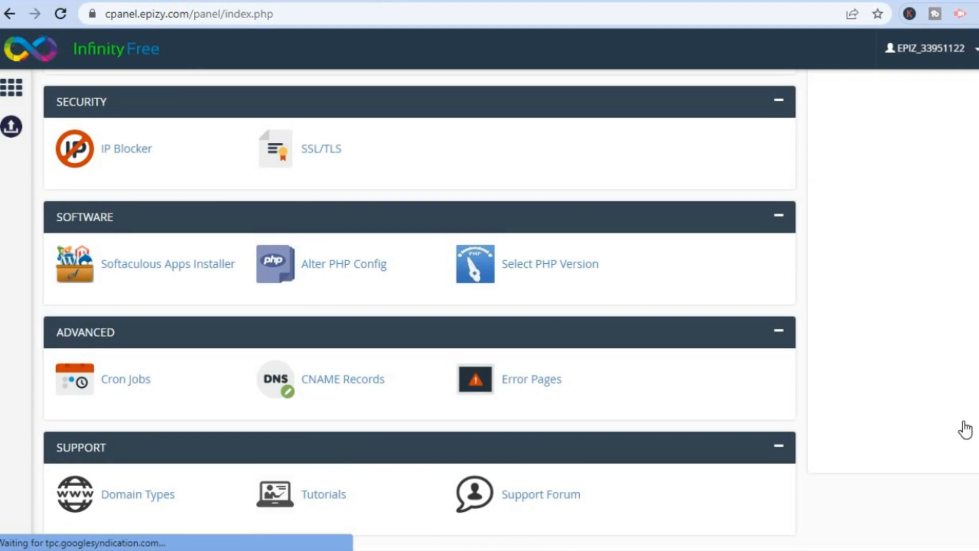
pyautogui.click(155, 265)
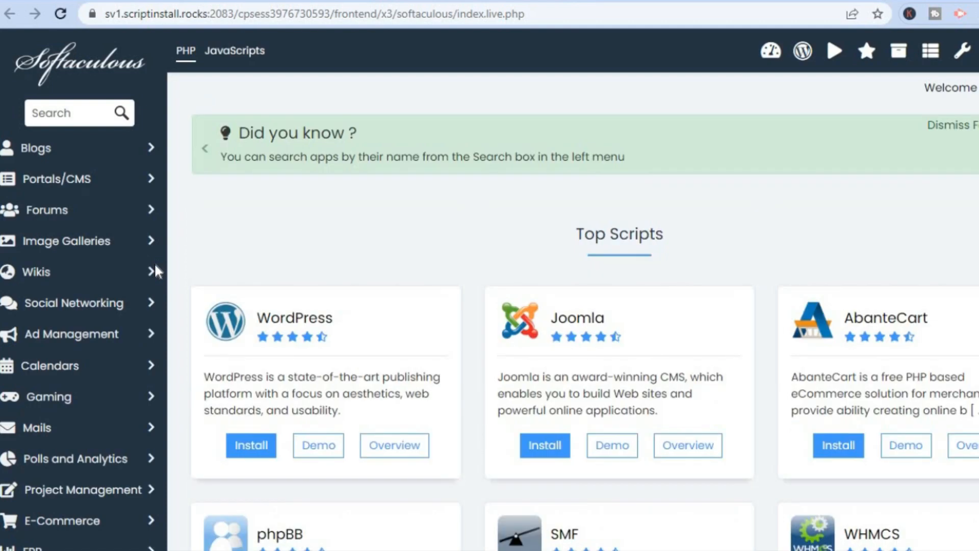
# - Start a WordPress installation on the donationx.rf.gd domain and set the admin username to testest
pyautogui.click(249, 446)
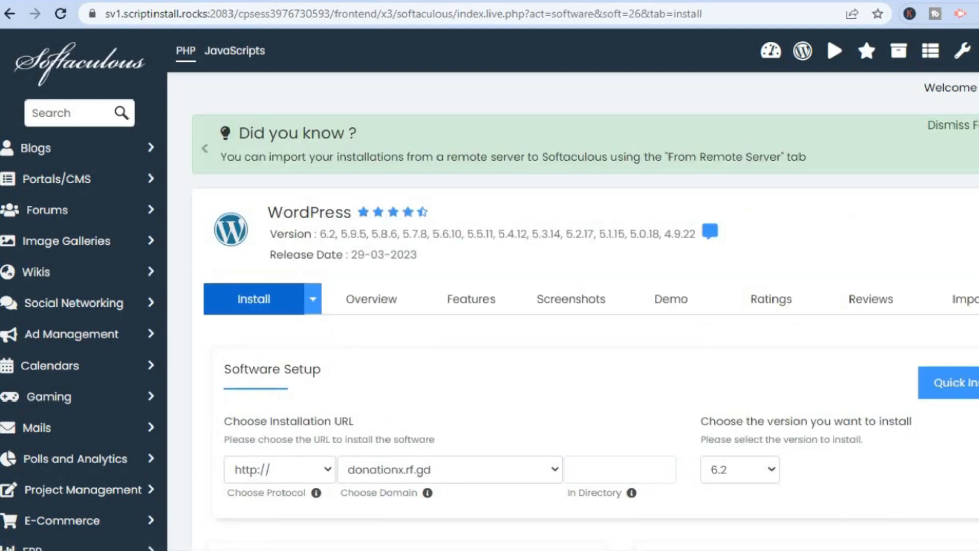
pyautogui.scroll(-7, 571, 306)
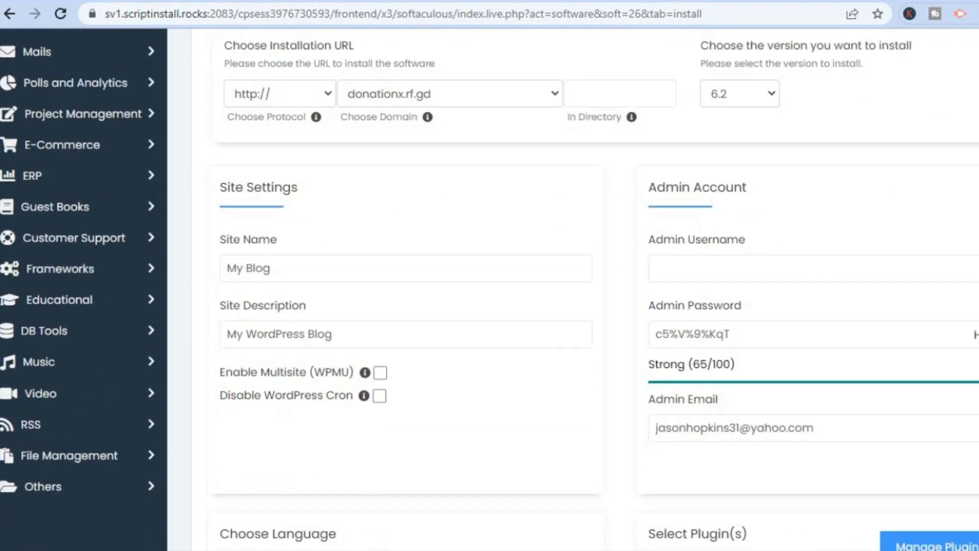
pyautogui.scroll(-1, 571, 306)
pyautogui.click(795, 222)
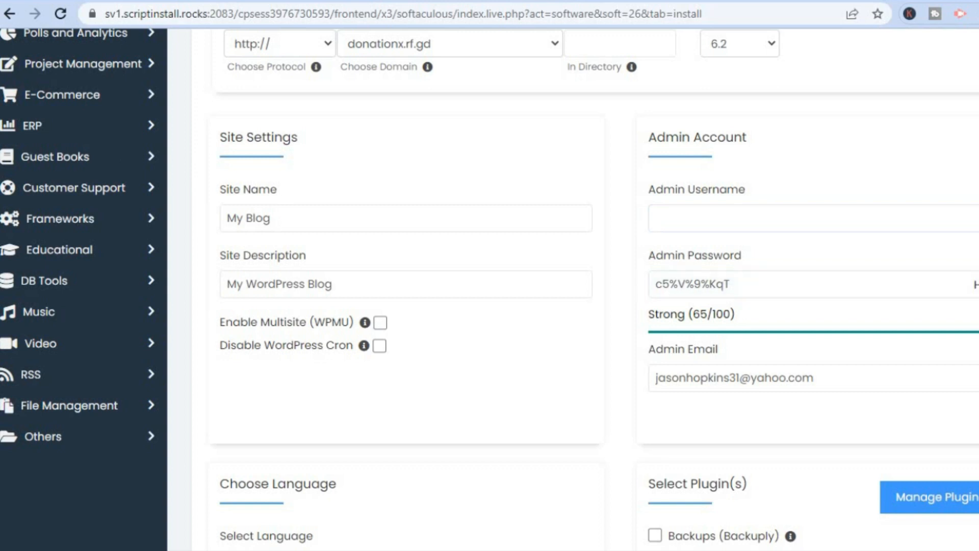
pyautogui.click(785, 220)
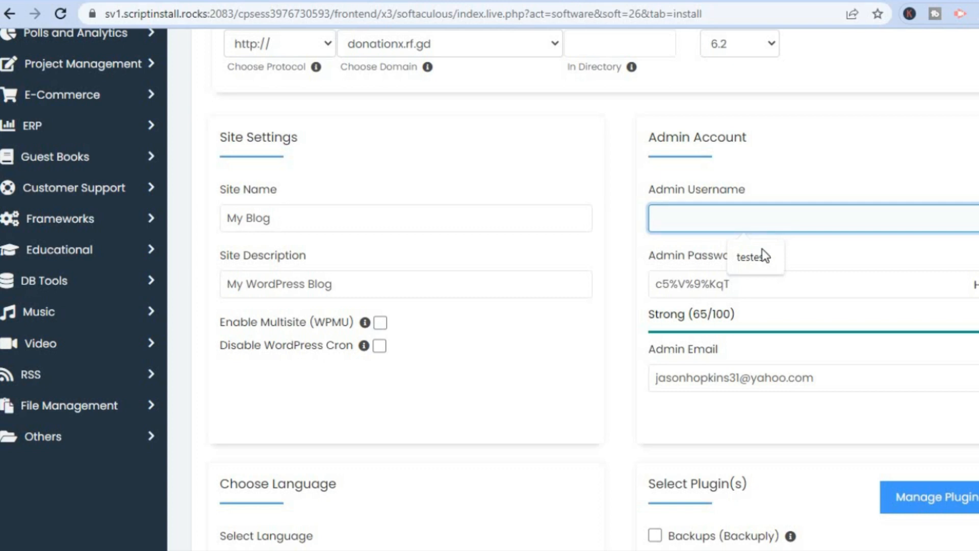
pyautogui.click(751, 257)
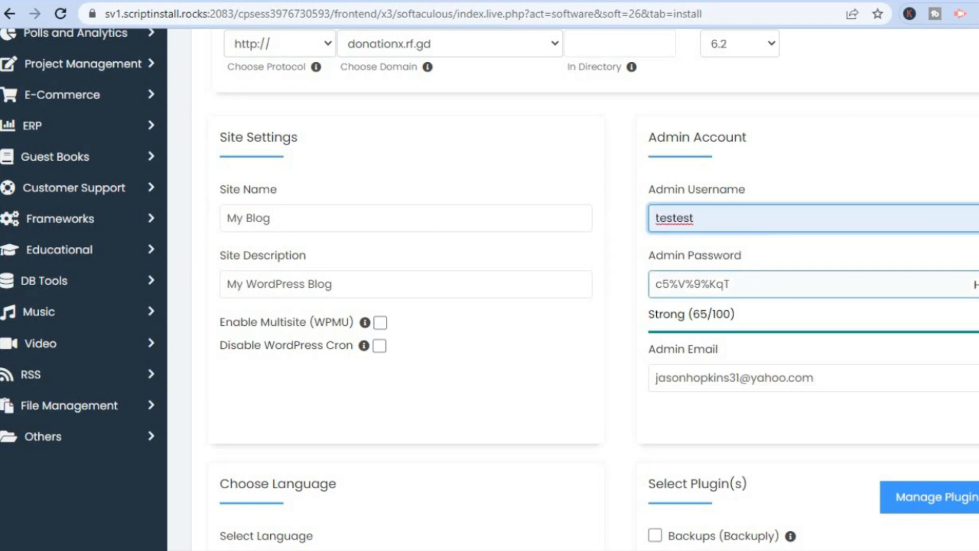
# - Select the Explorer theme with its demo images and install WordPress
pyautogui.scroll(-10, 573, 289)
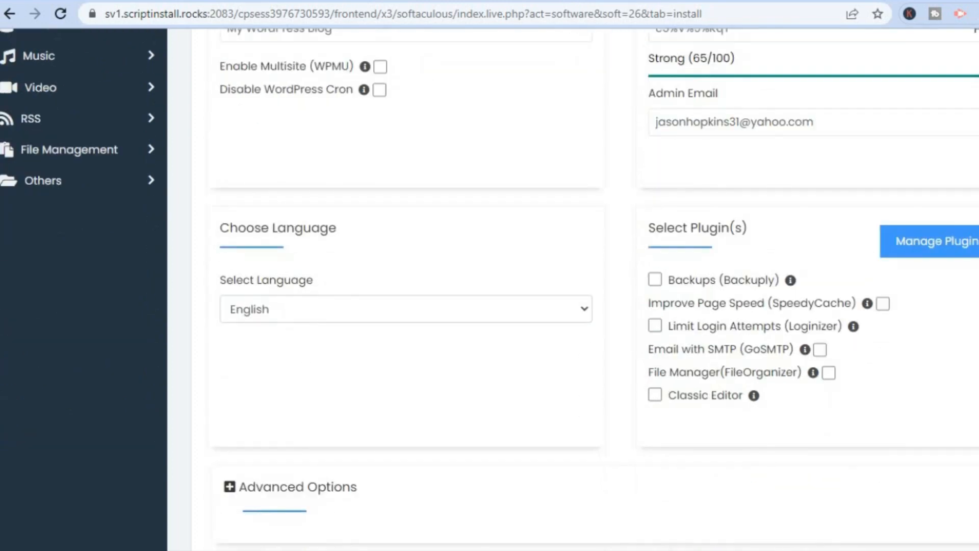
pyautogui.scroll(-2, 573, 290)
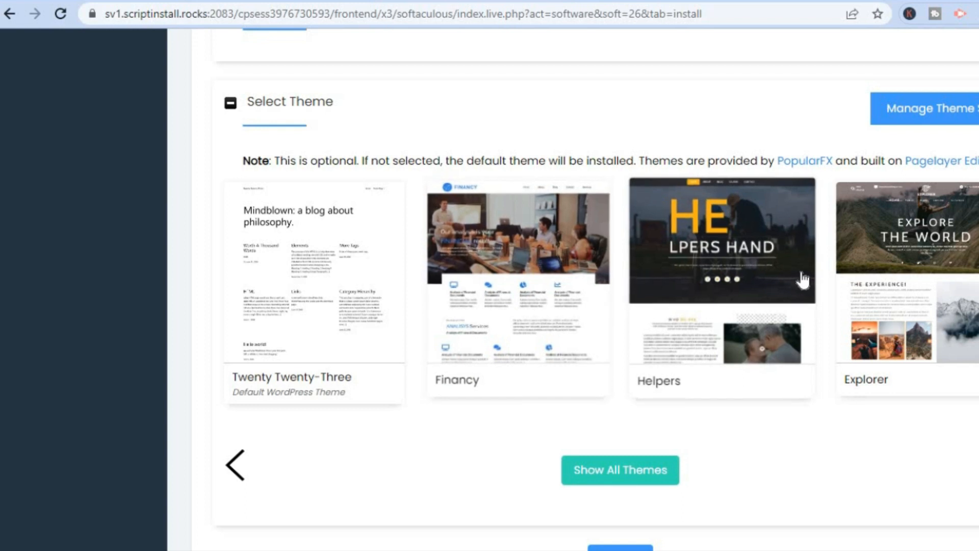
pyautogui.click(903, 316)
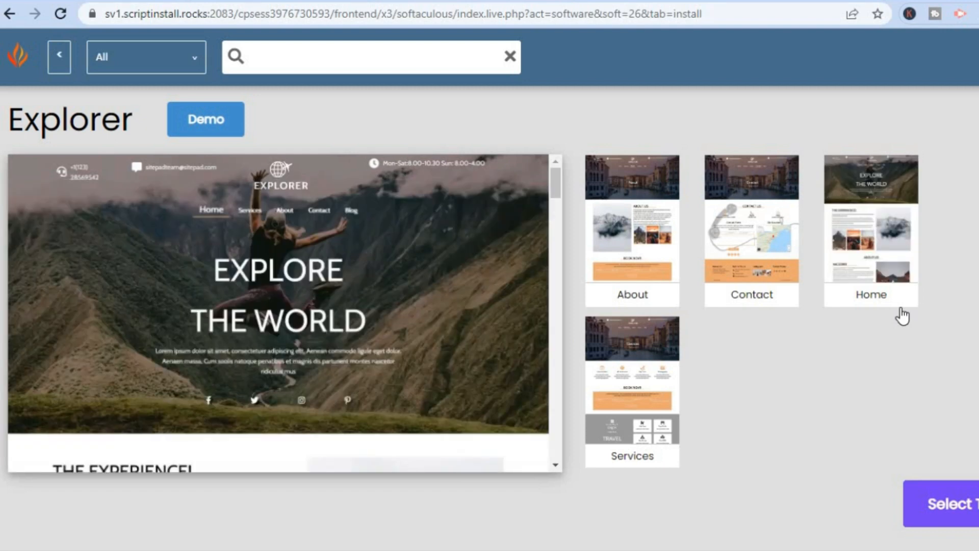
pyautogui.click(938, 511)
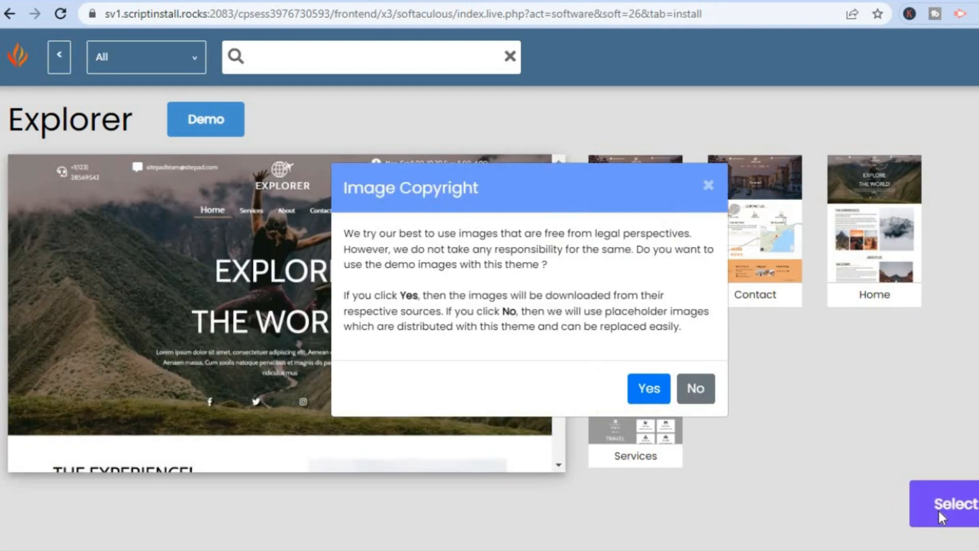
pyautogui.click(653, 393)
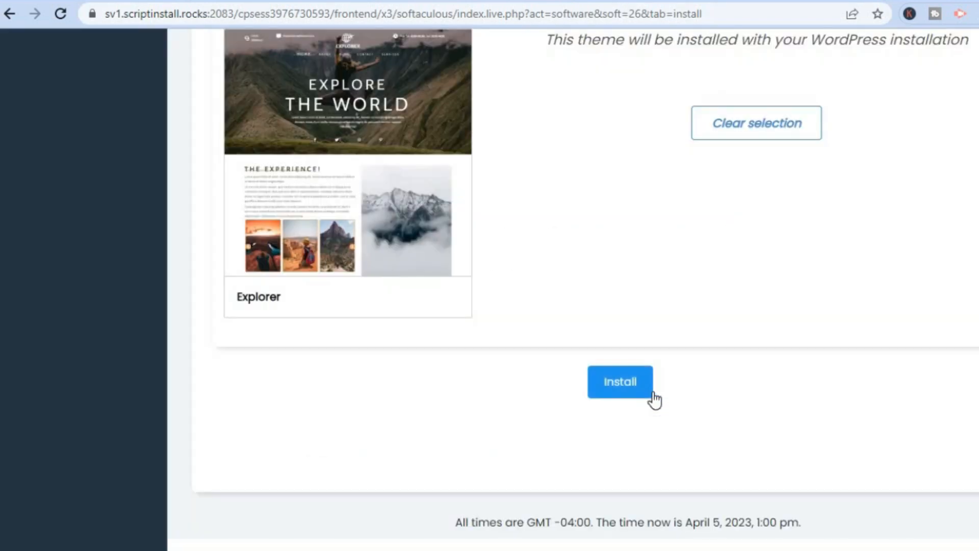
pyautogui.click(603, 384)
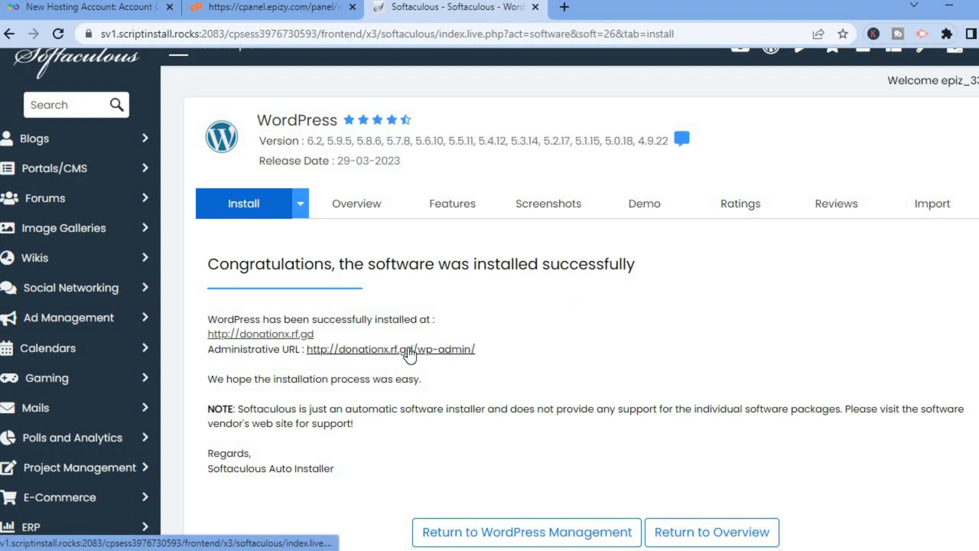
# - Open the new site's WordPress admin dashboard and go to the page for adding plugins
pyautogui.click(349, 351)
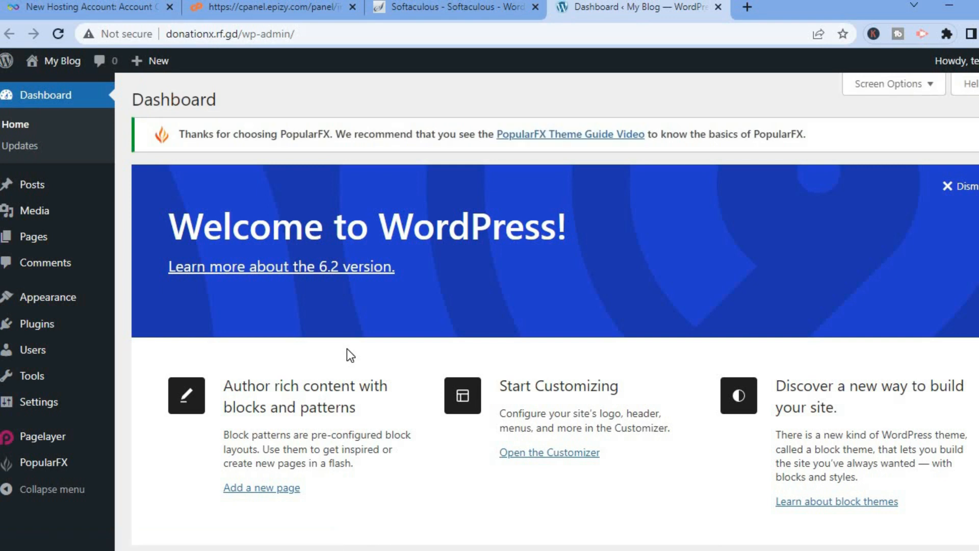
pyautogui.moveTo(75, 332)
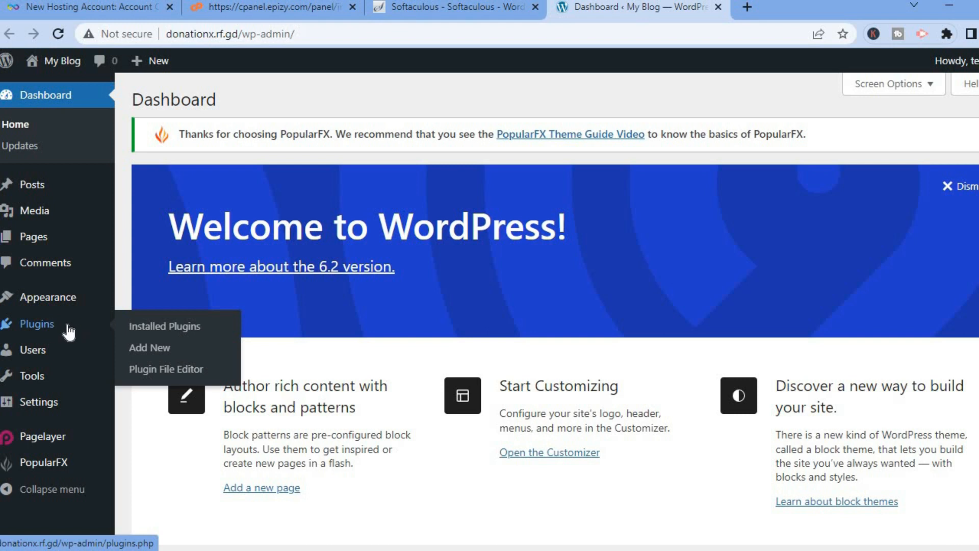
pyautogui.click(156, 352)
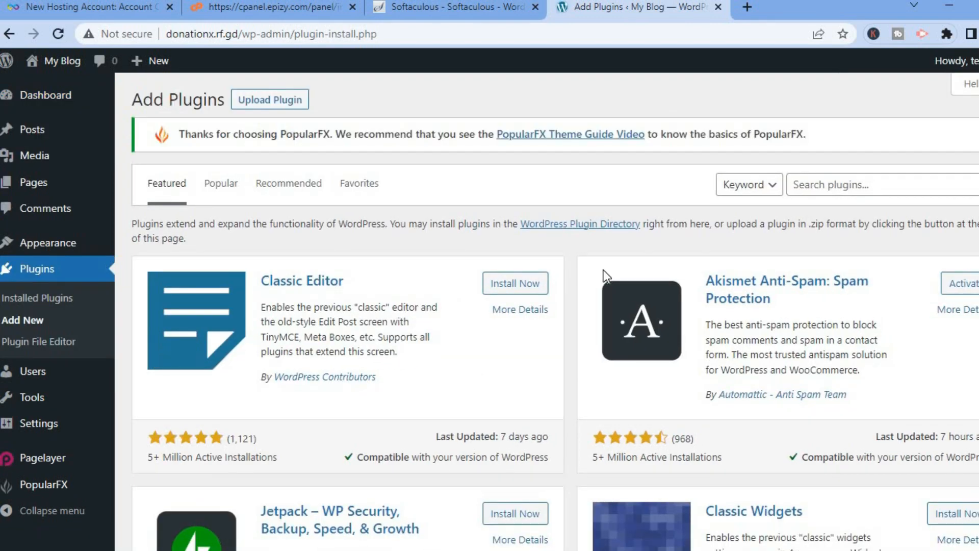
# - Search the plugin directory for "donation"
pyautogui.click(819, 180)
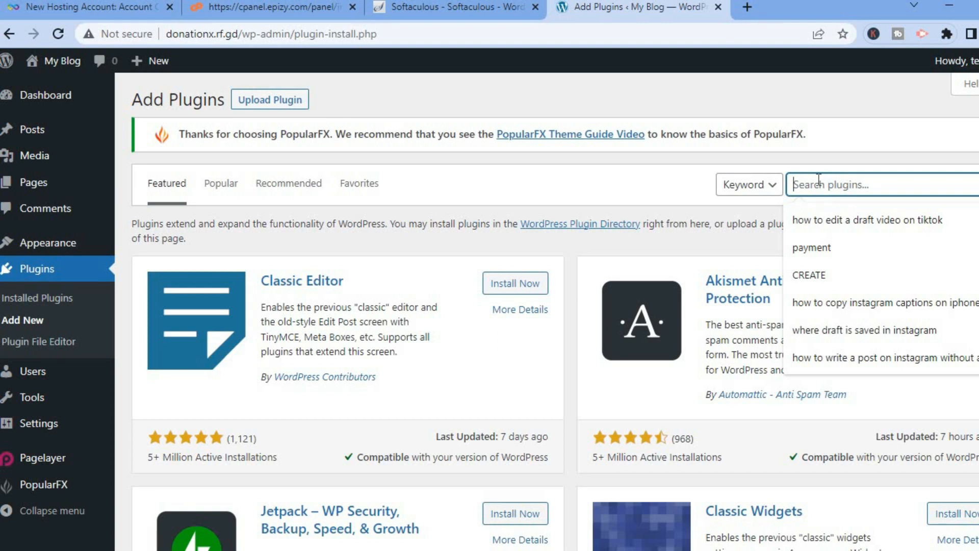
pyautogui.write('do')
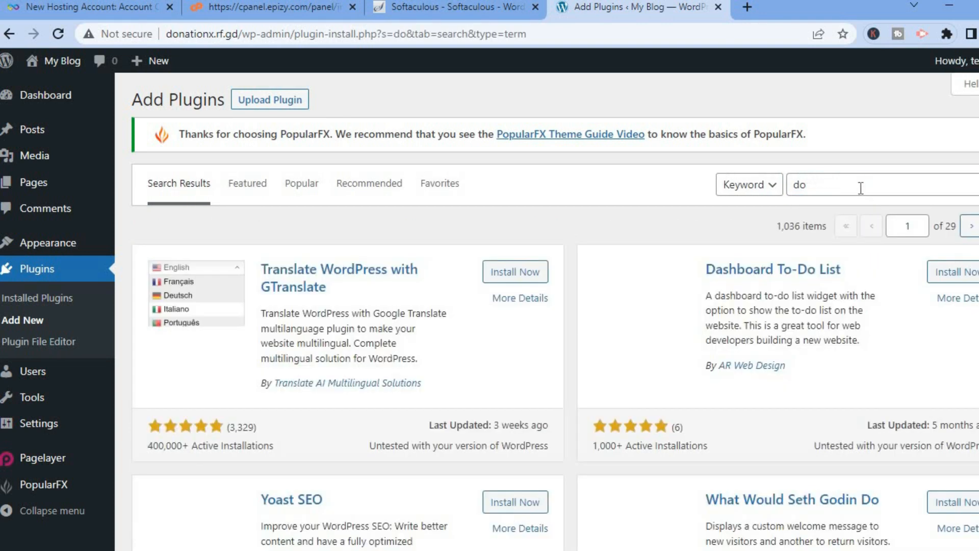
pyautogui.doubleClick(861, 188)
pyautogui.click(861, 188)
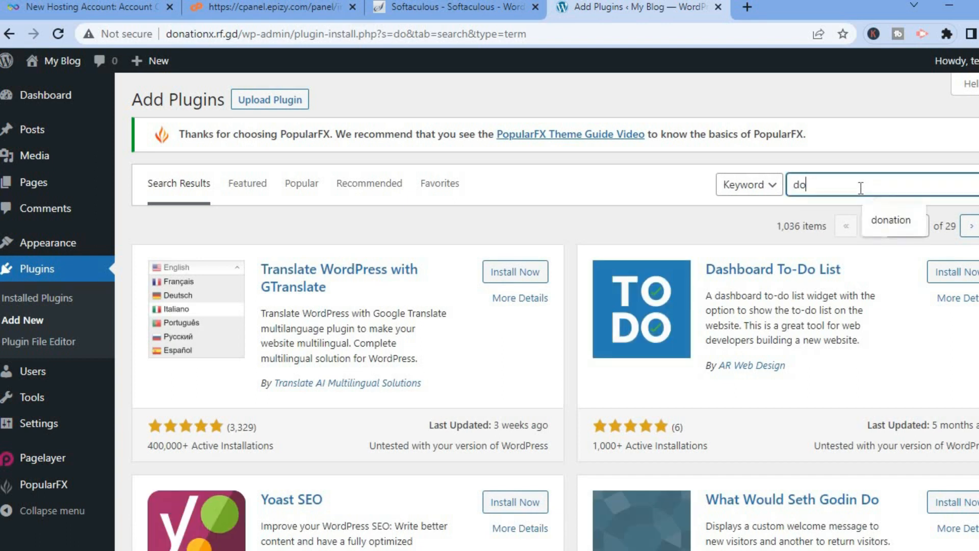
pyautogui.click(885, 216)
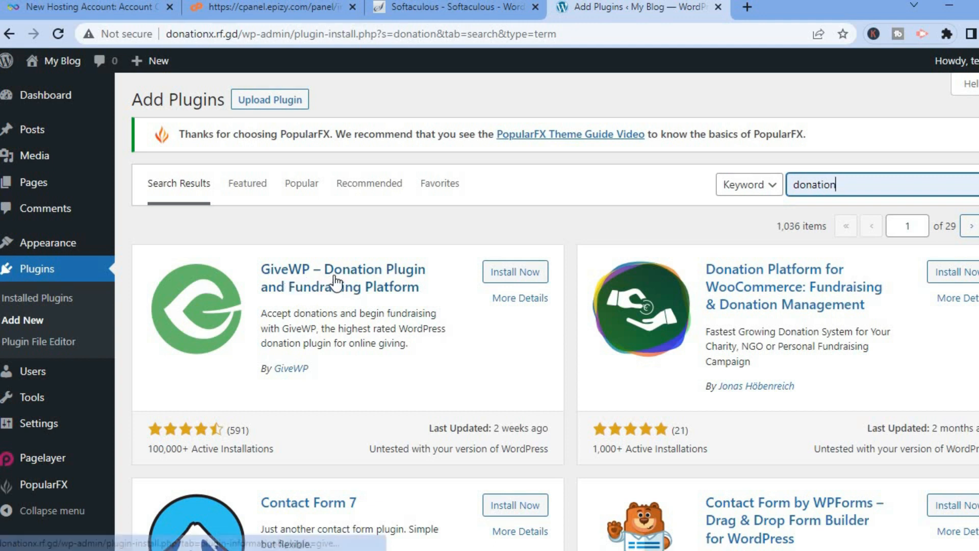
# - Install and activate the GiveWP donation plugin and start its onboarding setup
pyautogui.click(508, 275)
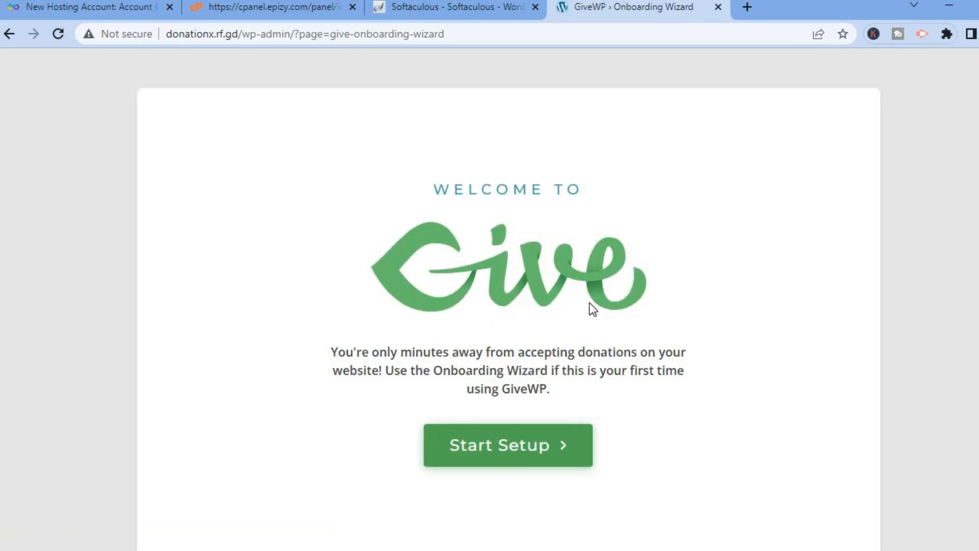
pyautogui.click(513, 445)
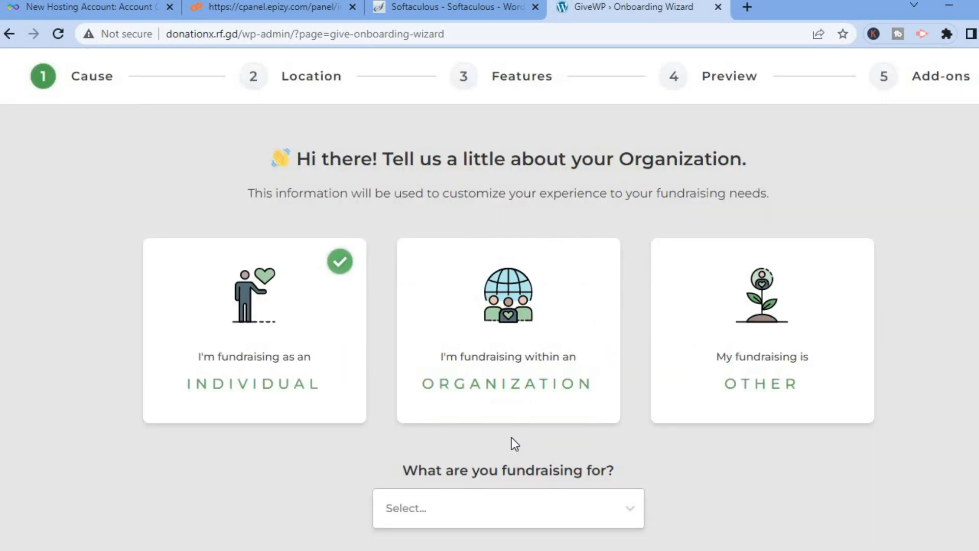
# - Choose fundraising as an individual for an Environmental cause and skip joining the GiveWP community
pyautogui.scroll(-1, 682, 350)
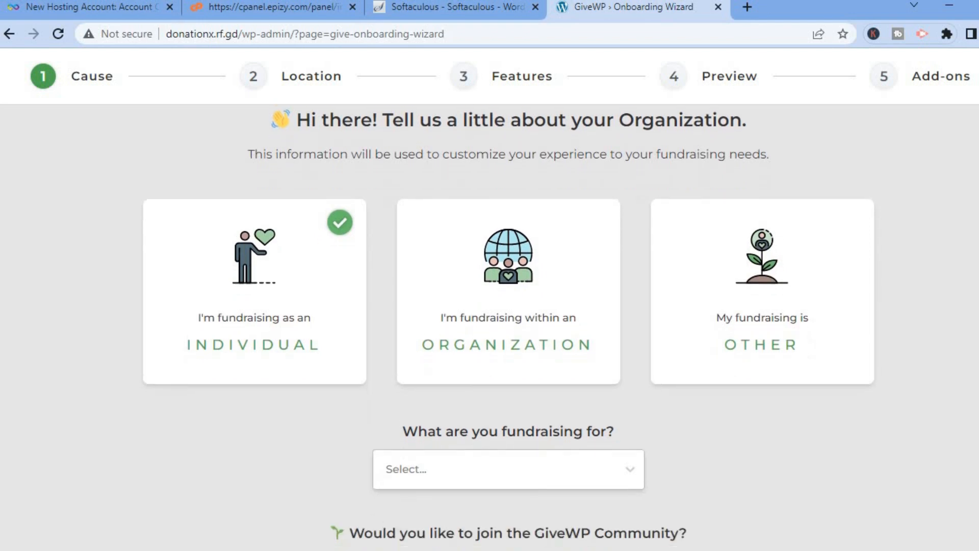
pyautogui.scroll(-1, 538, 365)
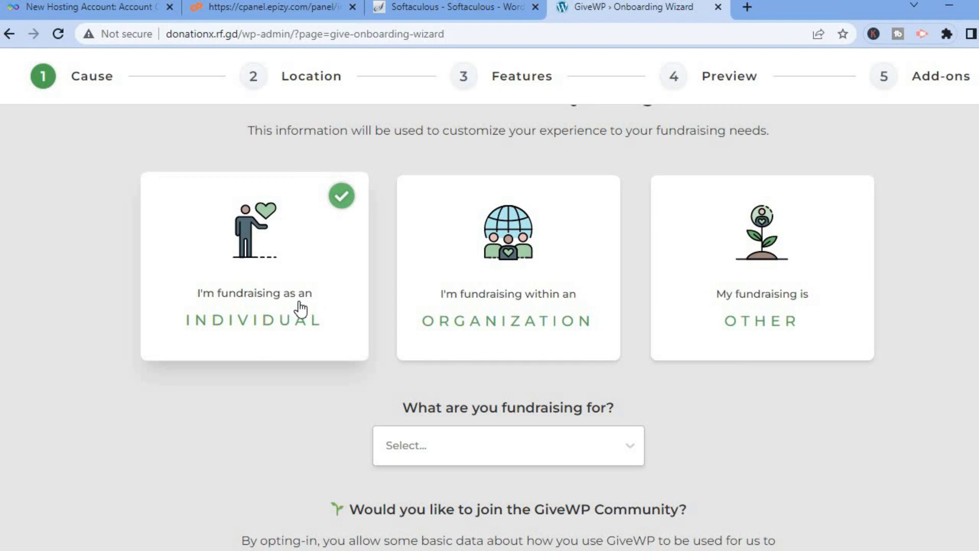
pyautogui.click(280, 308)
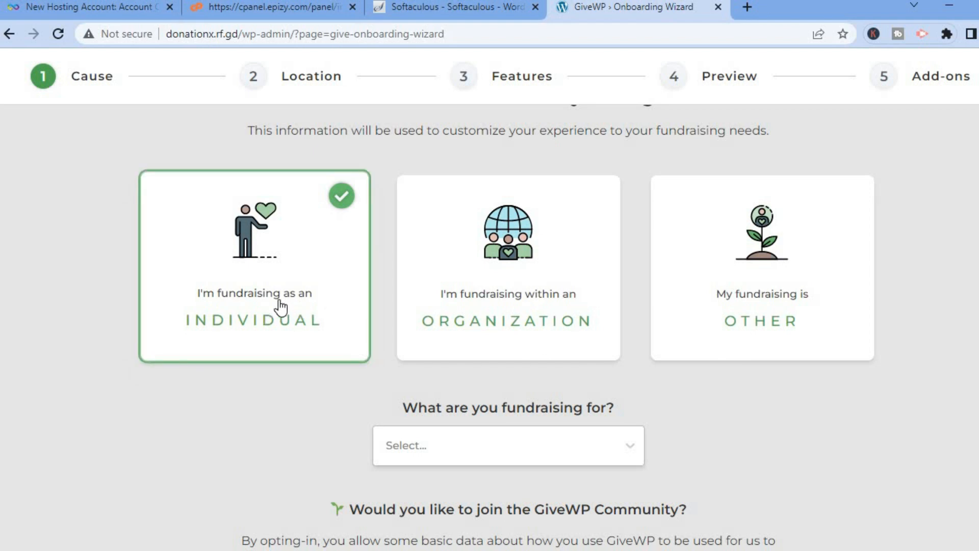
pyautogui.scroll(-3, 603, 425)
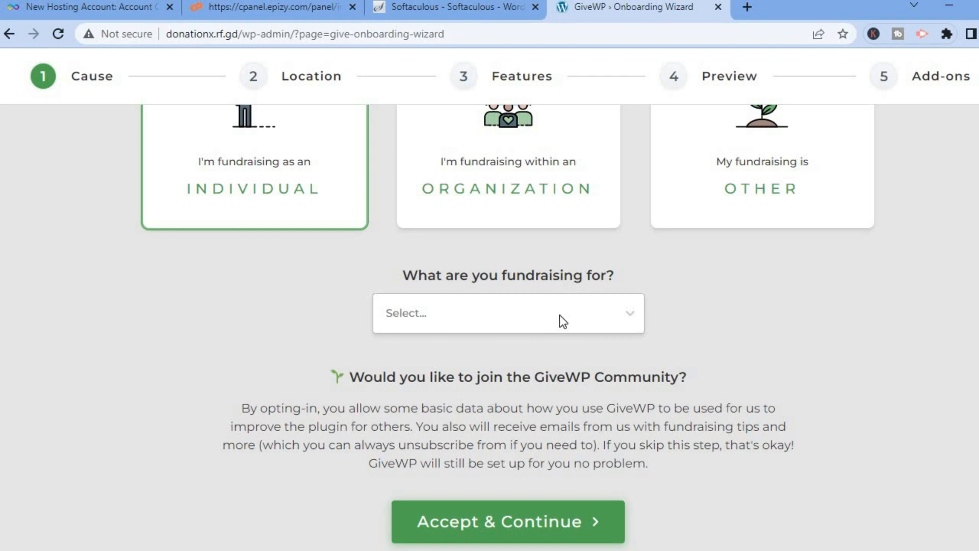
pyautogui.click(563, 322)
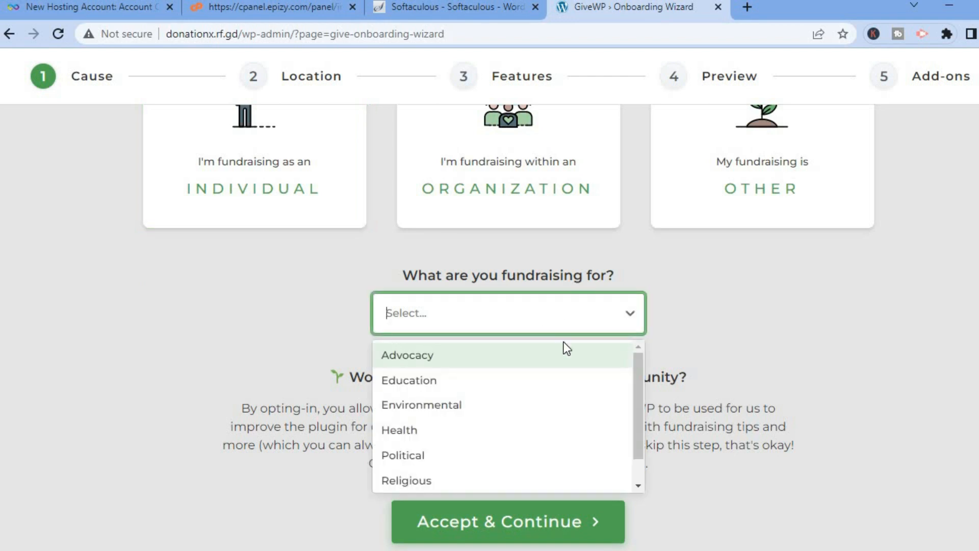
pyautogui.moveTo(637, 405); pyautogui.dragTo(637, 362)
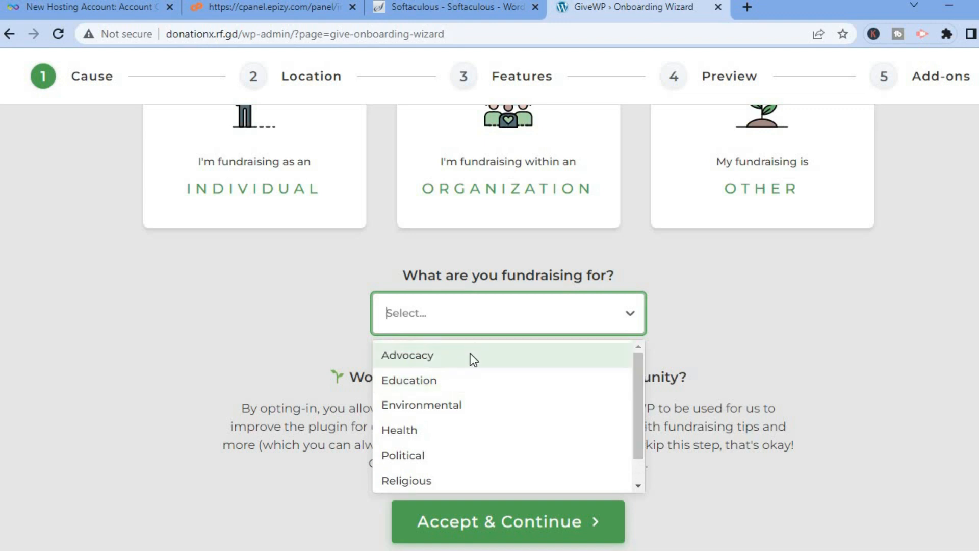
pyautogui.click(453, 405)
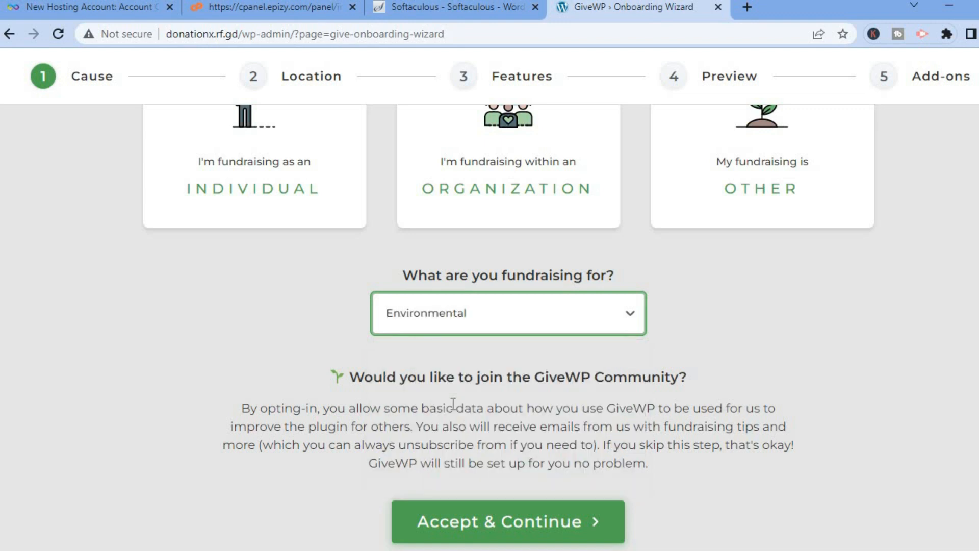
pyautogui.scroll(-1, 489, 306)
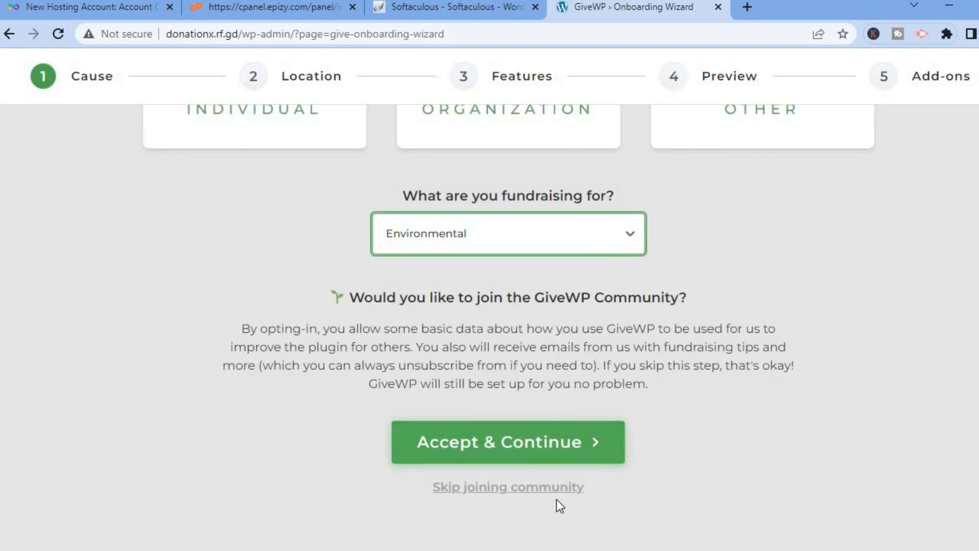
pyautogui.click(517, 493)
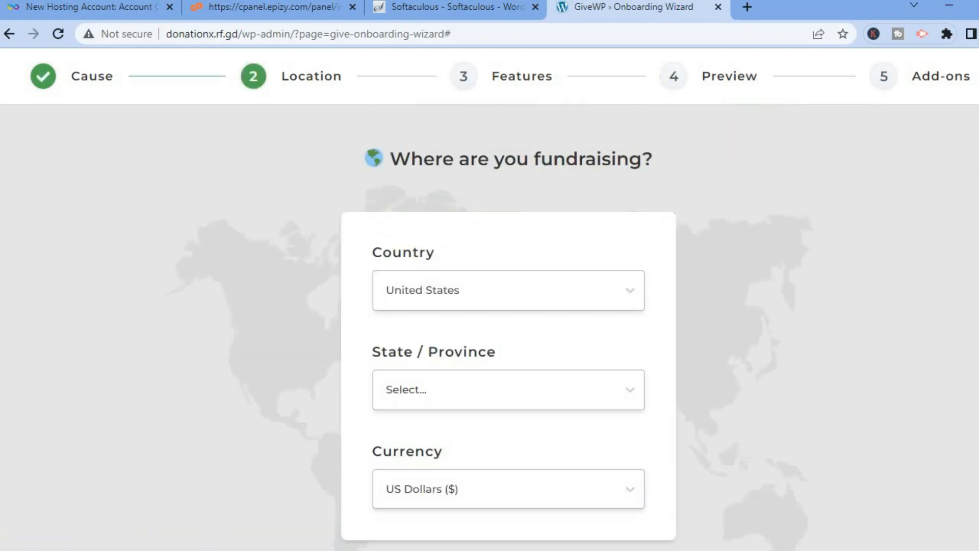
# - Set the fundraising state to California and continue to the donation form features
pyautogui.scroll(-1, 509, 327)
pyautogui.scroll(1, 509, 326)
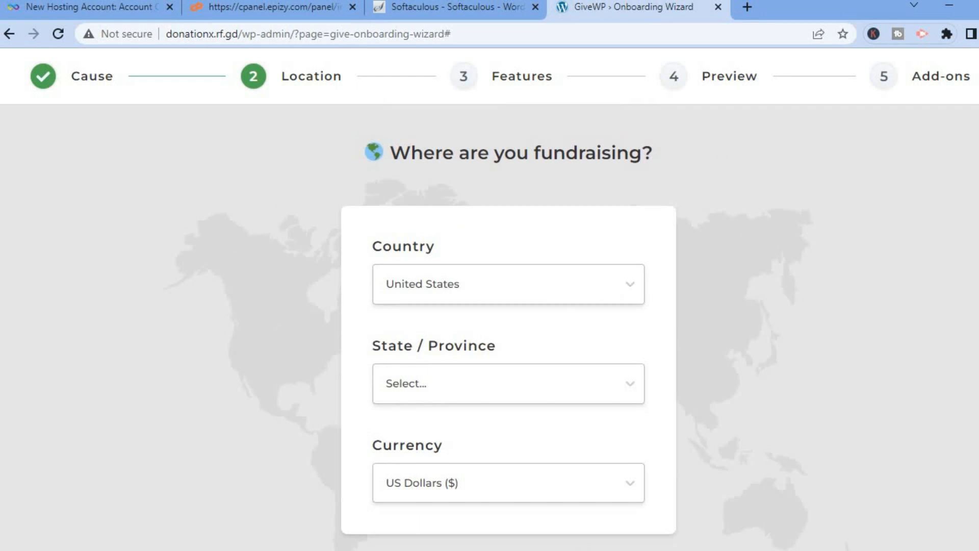
pyautogui.scroll(-1, 491, 323)
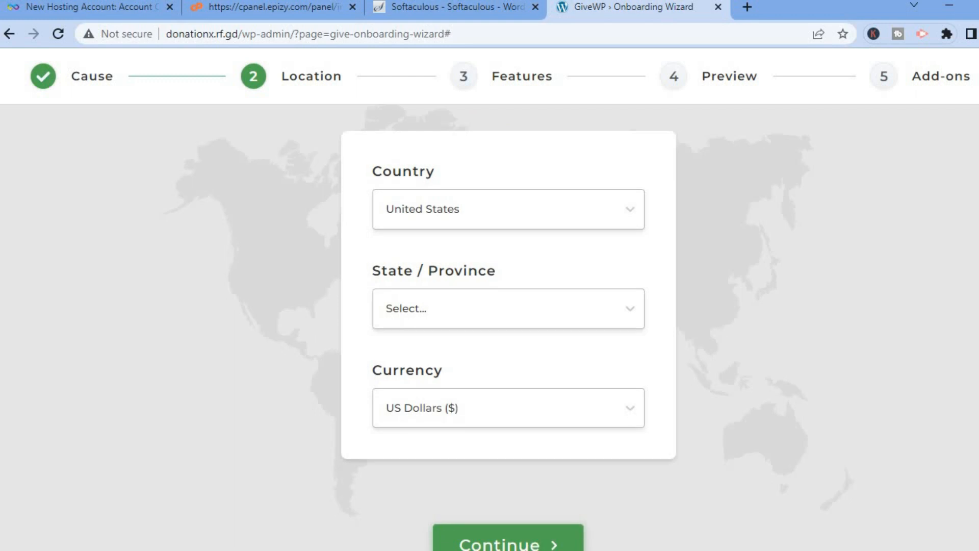
pyautogui.click(479, 312)
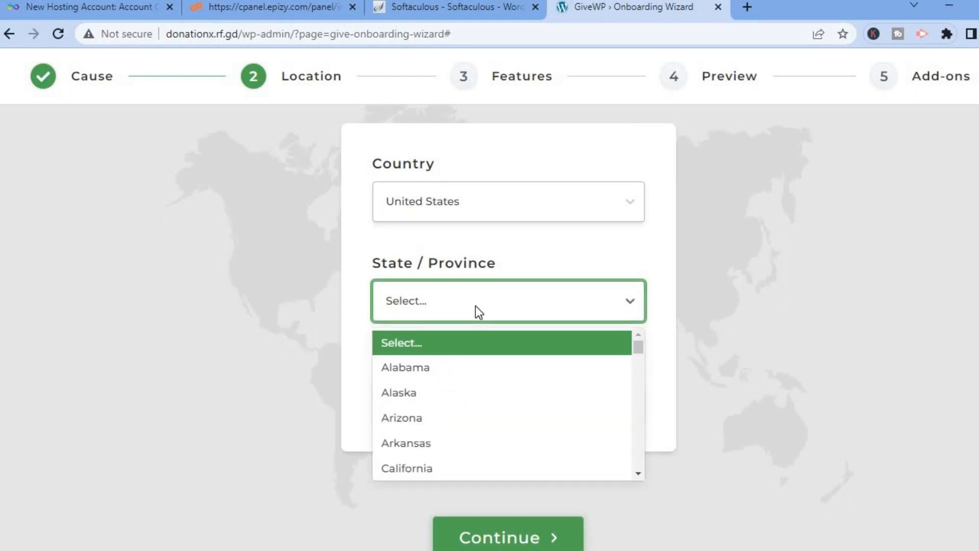
pyautogui.click(439, 470)
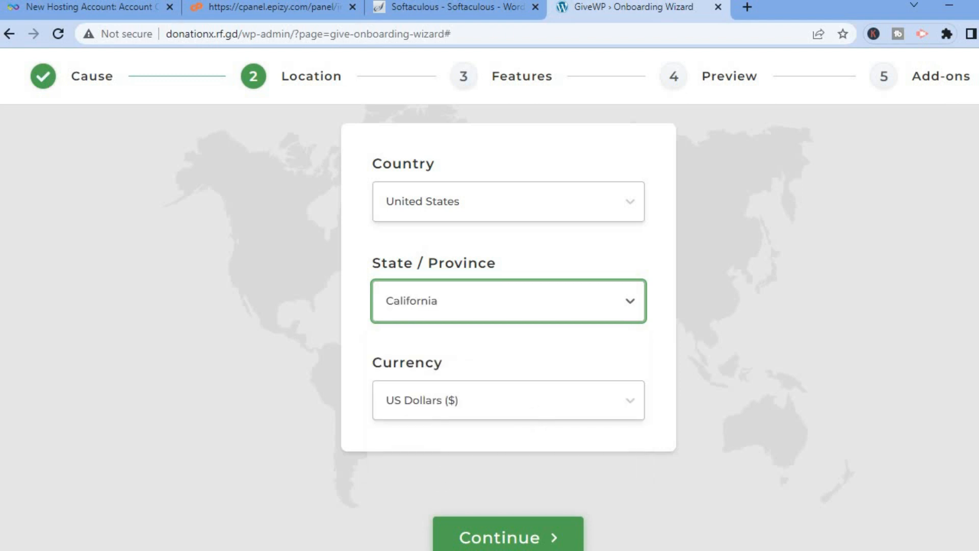
pyautogui.scroll(-1, 508, 306)
pyautogui.click(507, 489)
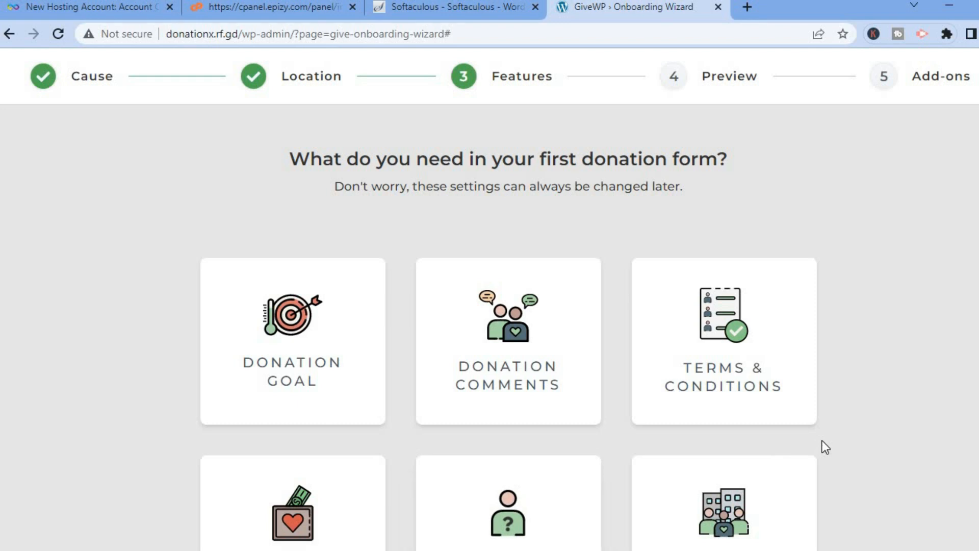
# - Enable Donation Goal, Donation Comments, Terms & Conditions and Anonymous Donations for the first form and continue to its preview
pyautogui.scroll(-2, 509, 321)
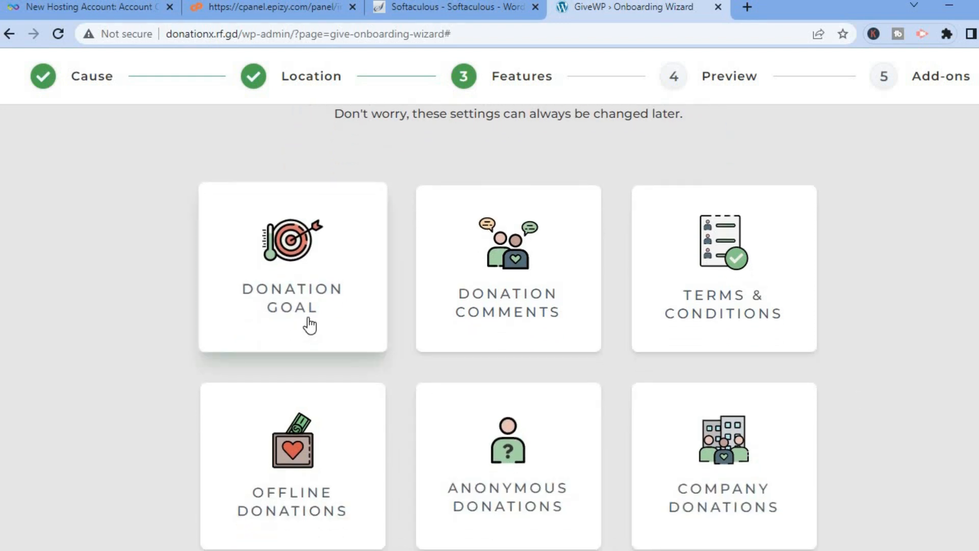
pyautogui.click(309, 325)
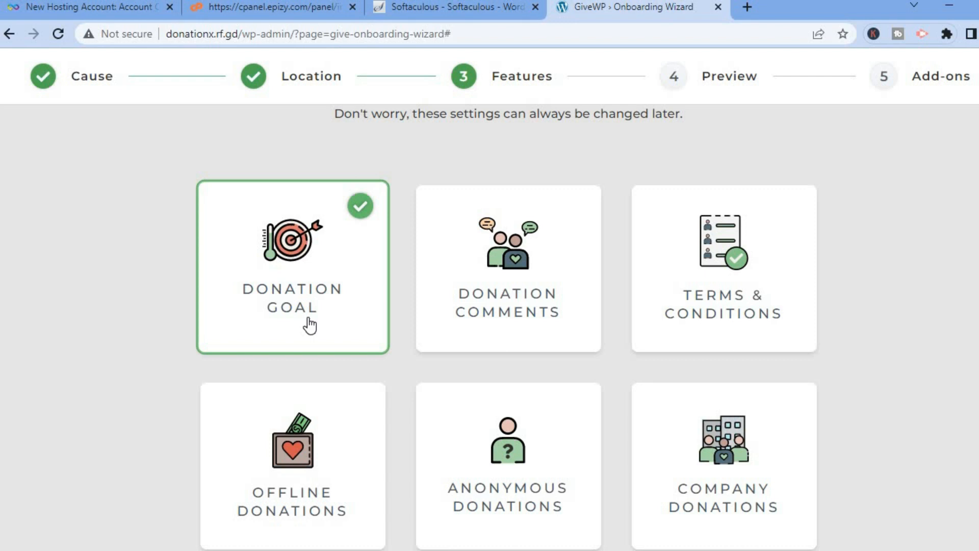
pyautogui.click(547, 281)
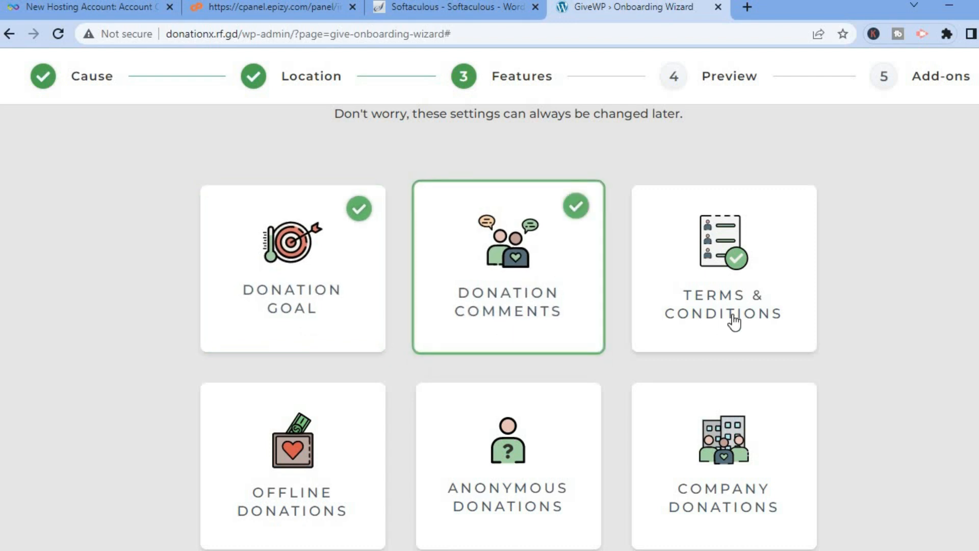
pyautogui.click(716, 302)
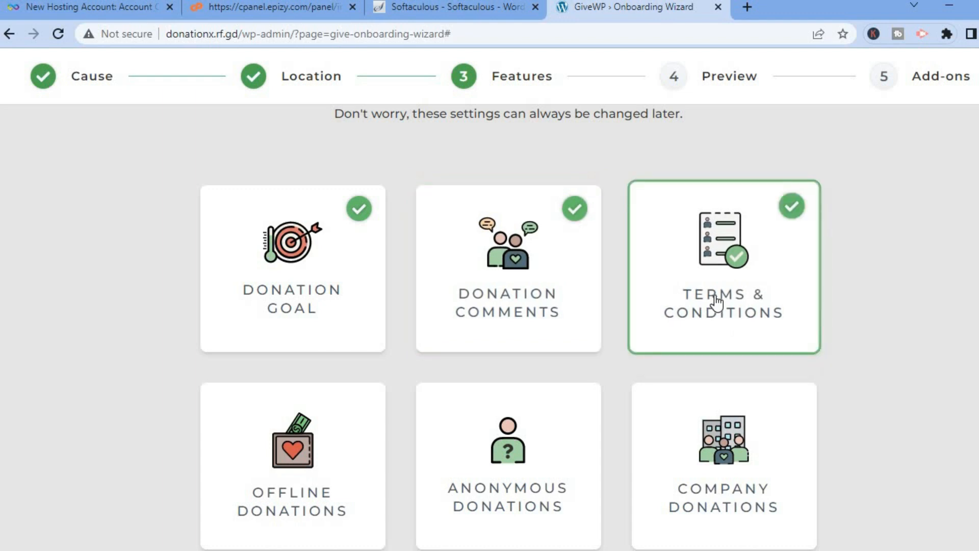
pyautogui.scroll(-3, 716, 302)
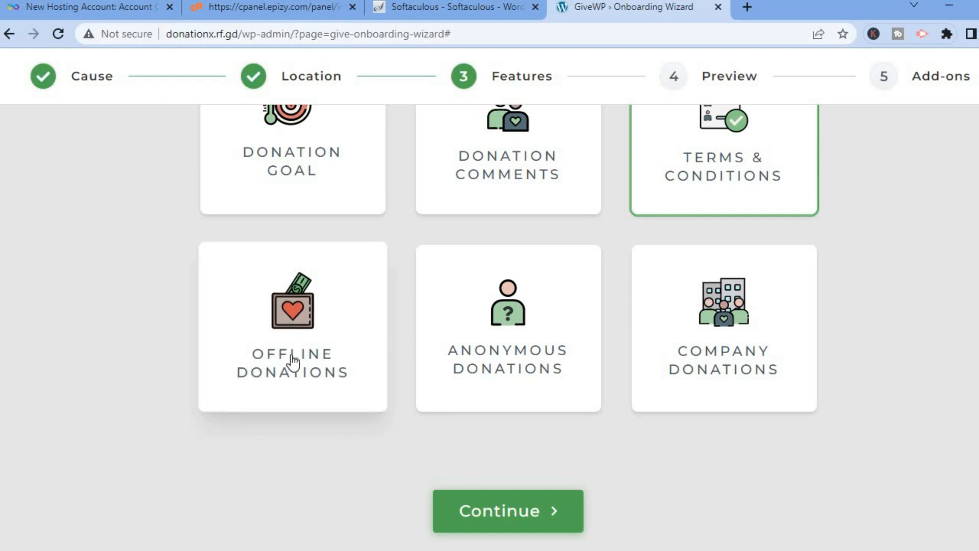
pyautogui.click(511, 352)
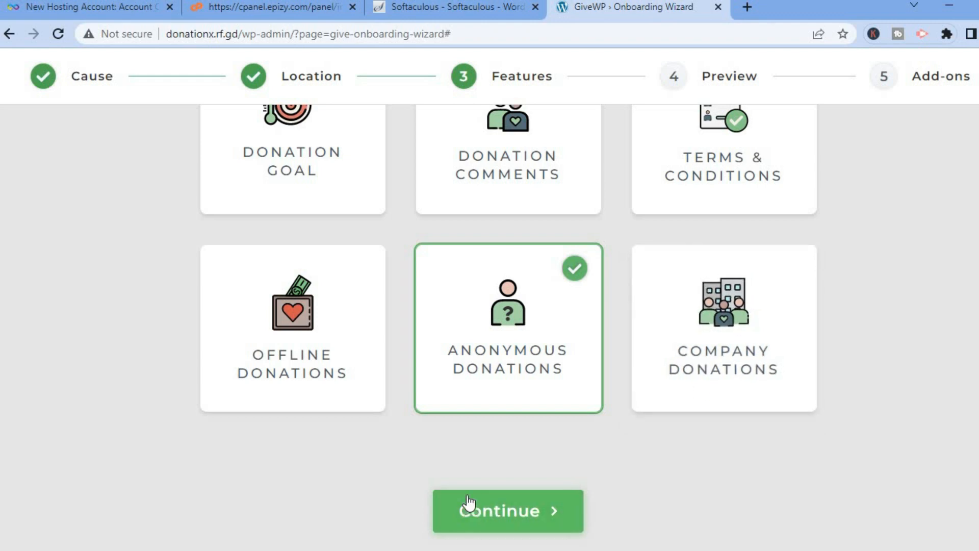
pyautogui.click(509, 512)
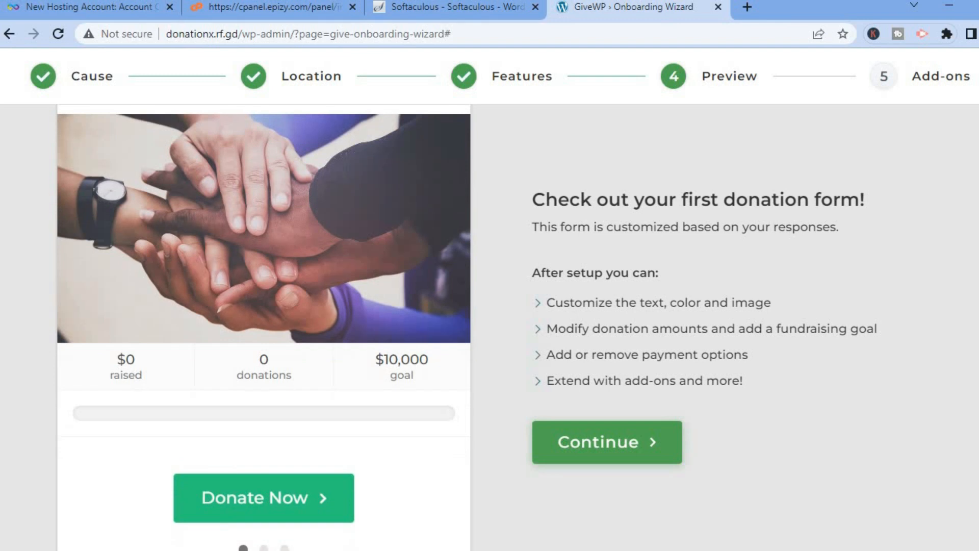
# - Examine the donation form preview through its amount selection, donor details and donation summary
pyautogui.click(263, 509)
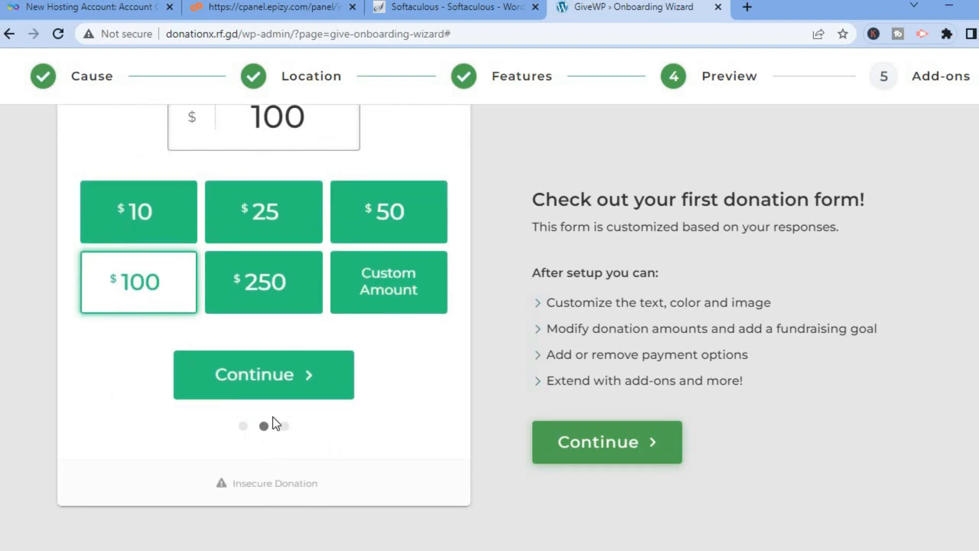
pyautogui.click(288, 382)
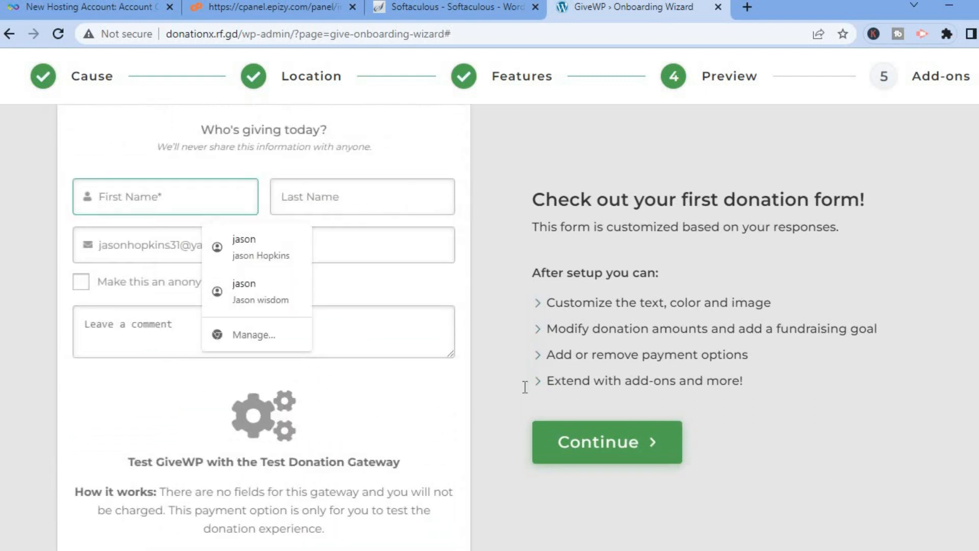
pyautogui.click(393, 409)
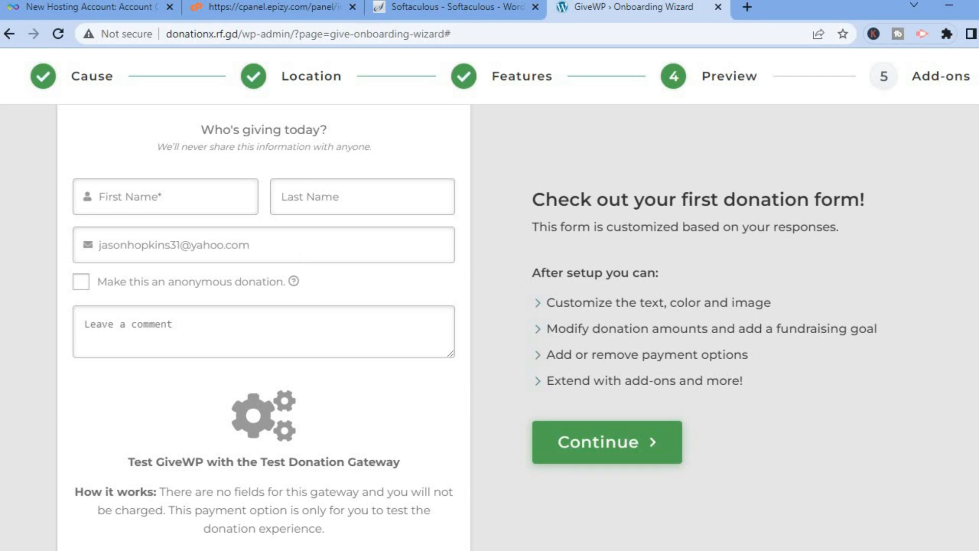
pyautogui.scroll(-7, 264, 327)
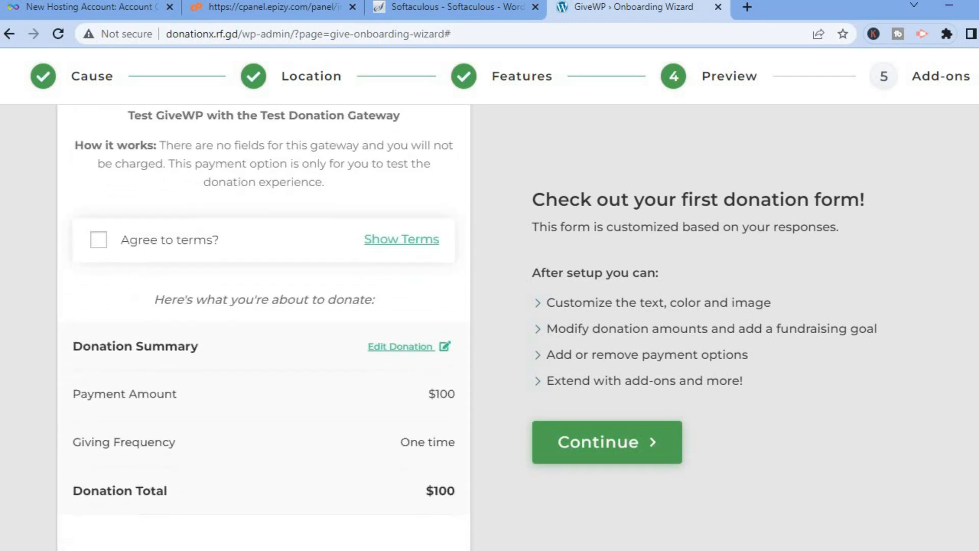
pyautogui.scroll(-1, 263, 327)
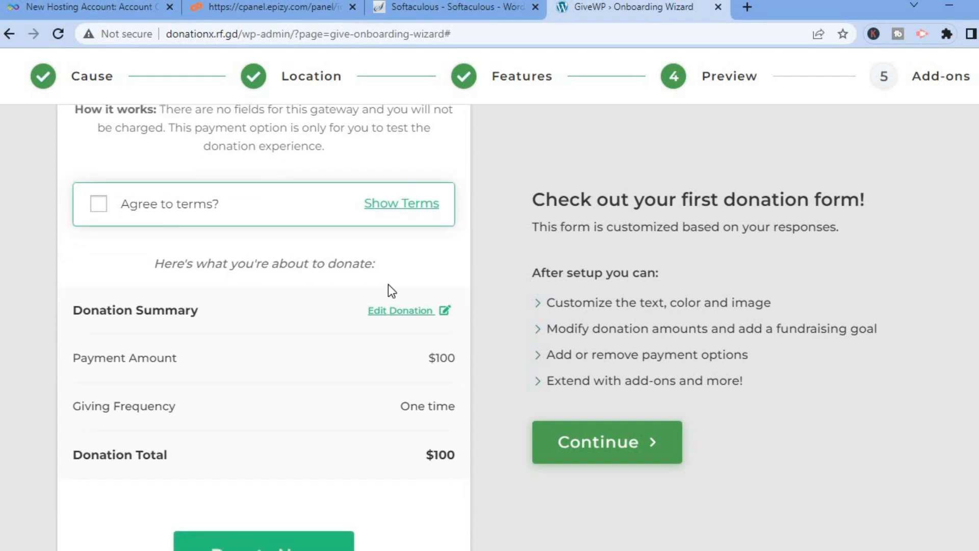
pyautogui.scroll(-4, 264, 326)
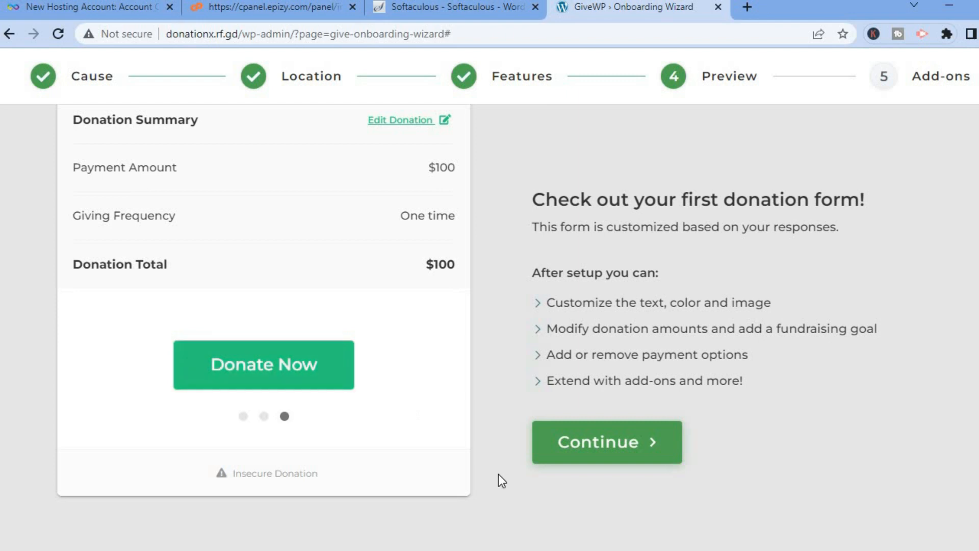
# - Finish the onboarding wizard without selecting any premium add-ons and go to the setup guide's payment gateway section
pyautogui.click(582, 452)
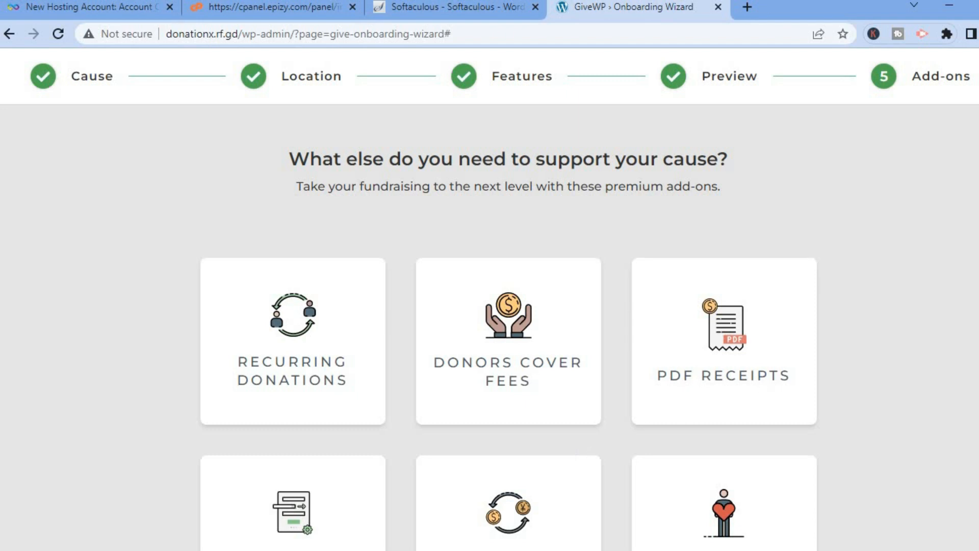
pyautogui.scroll(-2, 527, 302)
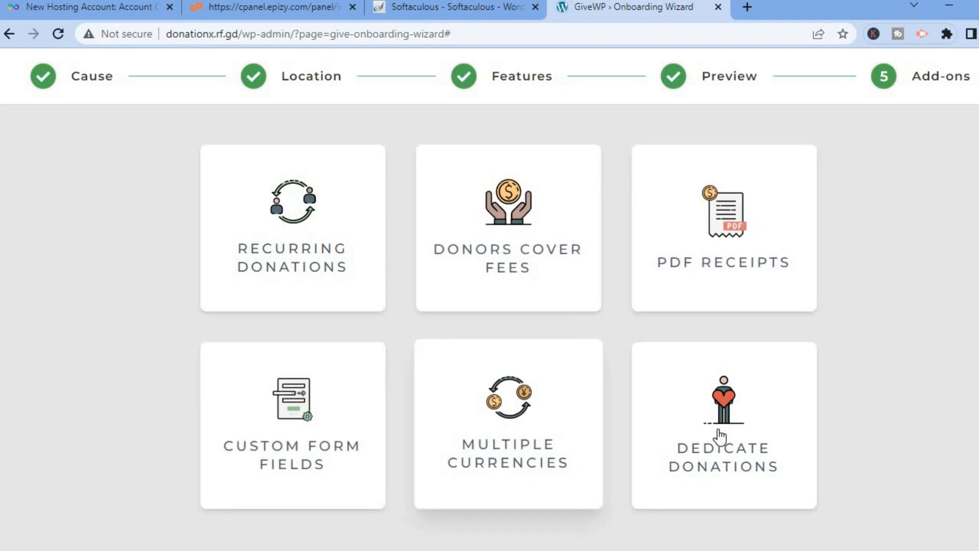
pyautogui.scroll(-3, 509, 326)
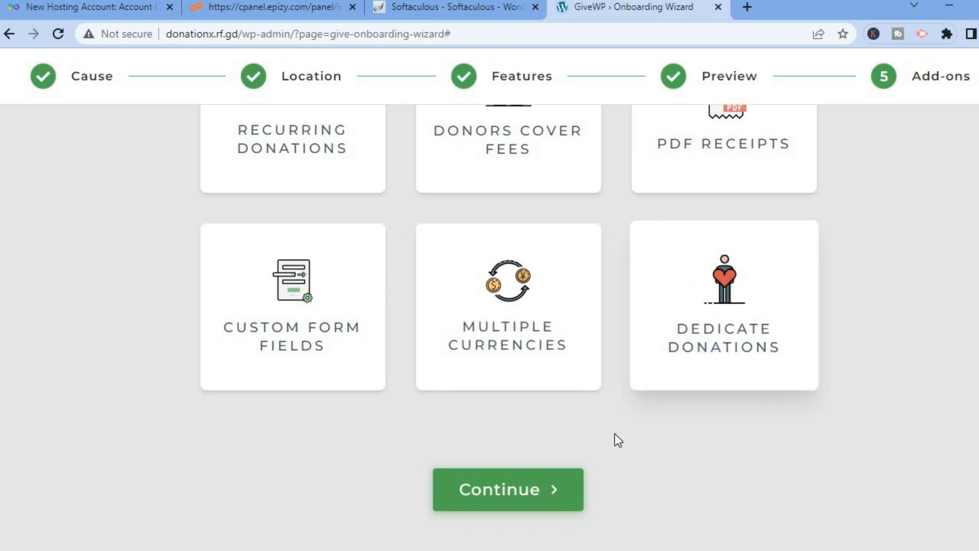
pyautogui.click(515, 481)
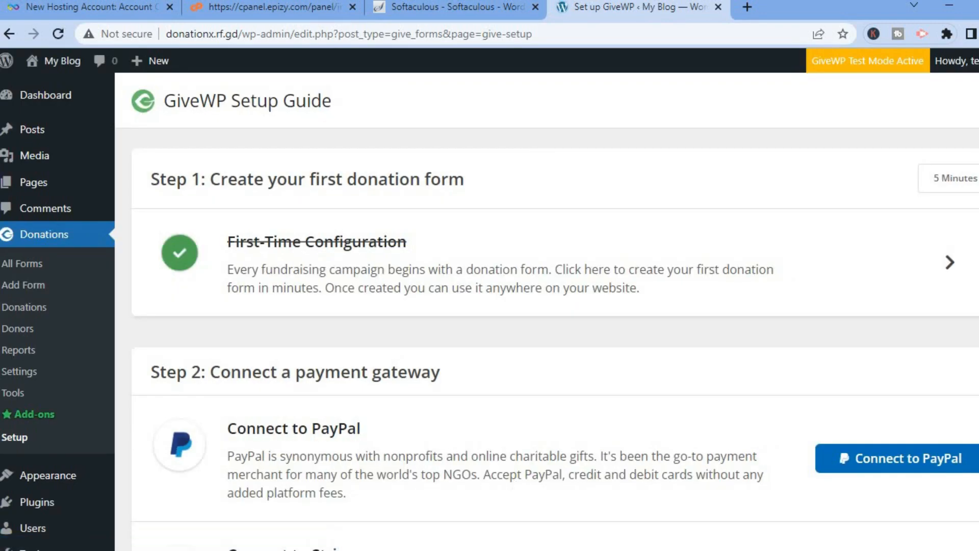
pyautogui.scroll(-2, 547, 313)
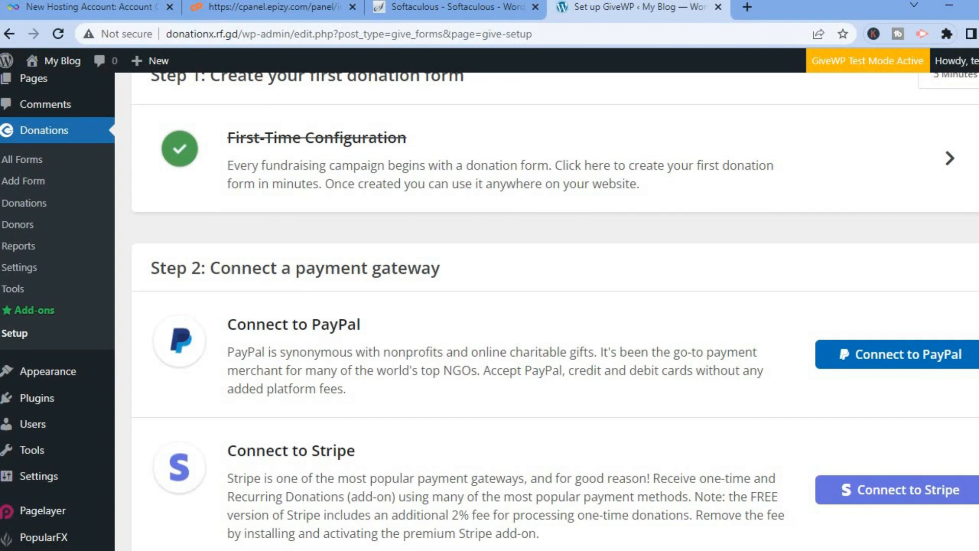
pyautogui.scroll(-2, 546, 311)
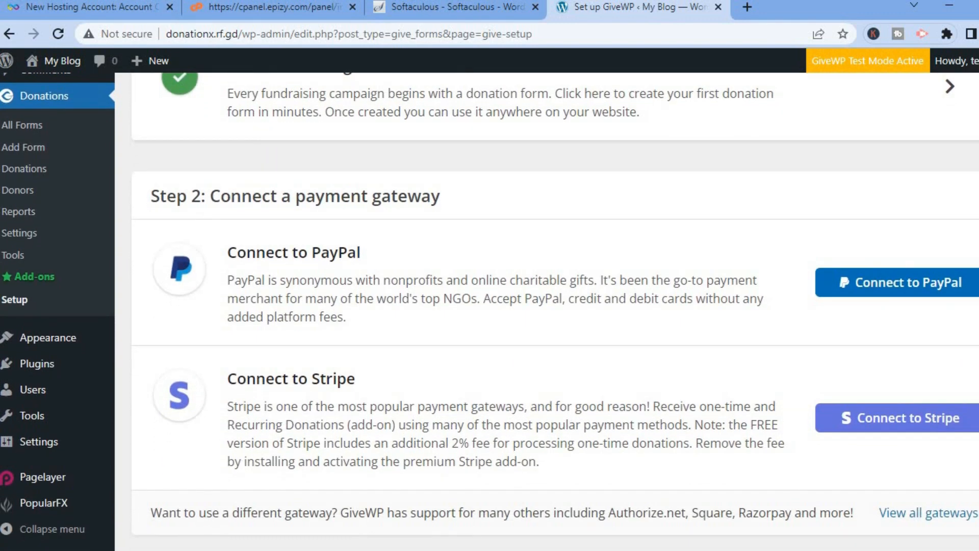
# - Examine the setup guide's payment gateway options and GiveWP's full list of payment gateway add-ons, then return to the setup guide
pyautogui.scroll(-1, 546, 311)
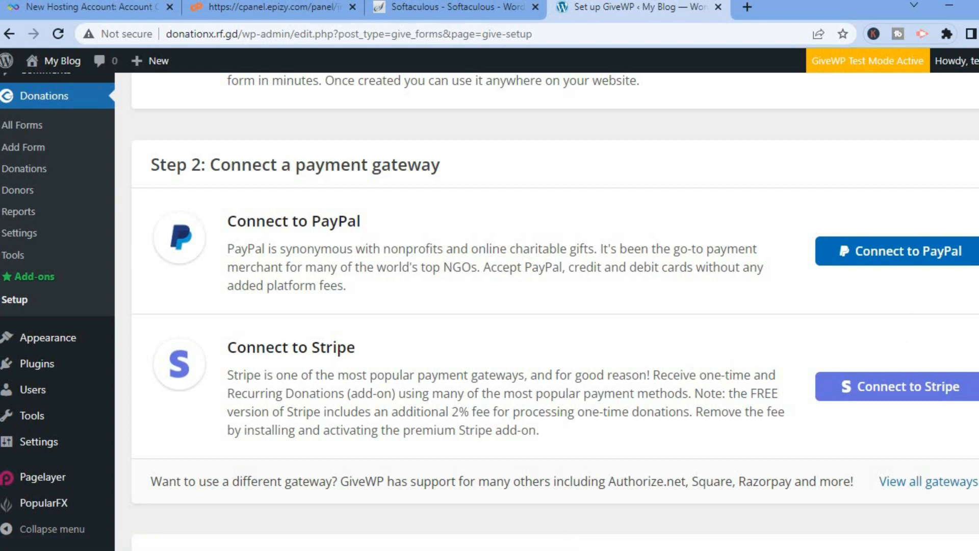
pyautogui.scroll(-2, 555, 312)
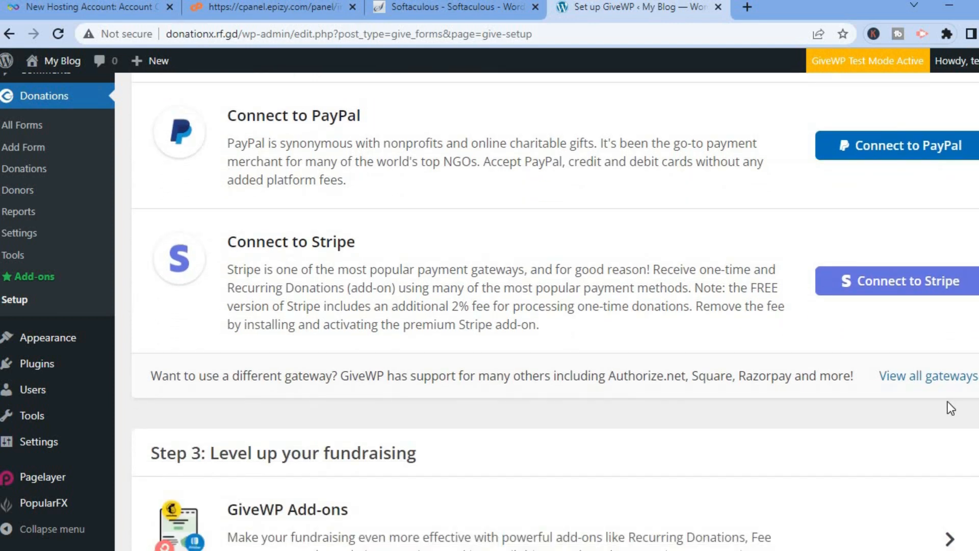
pyautogui.click(926, 377)
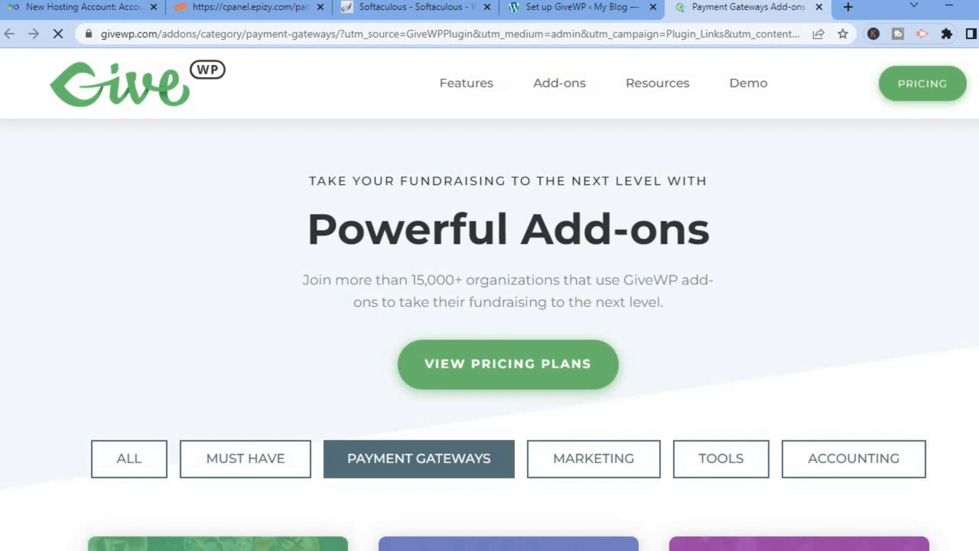
pyautogui.scroll(-9, 508, 306)
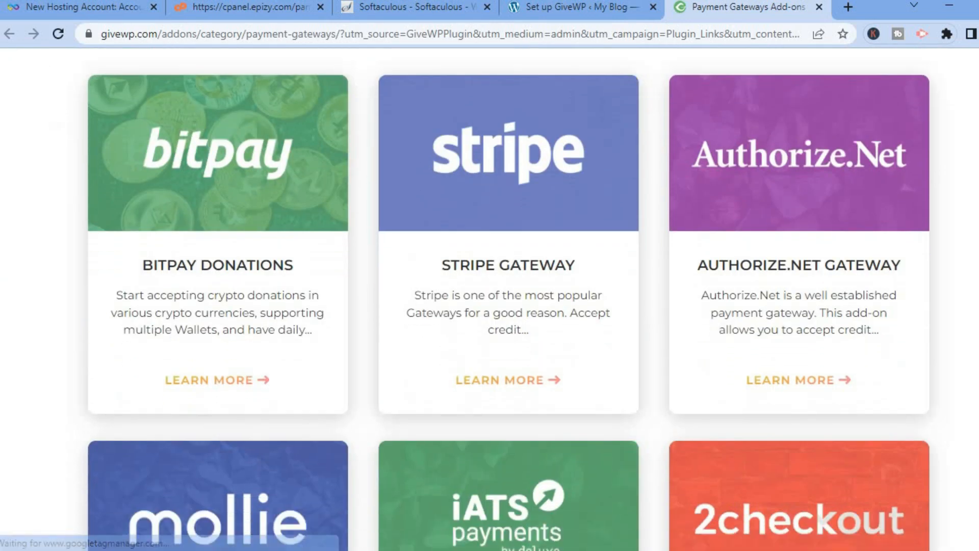
pyautogui.scroll(-13, 508, 306)
pyautogui.scroll(-8, 508, 306)
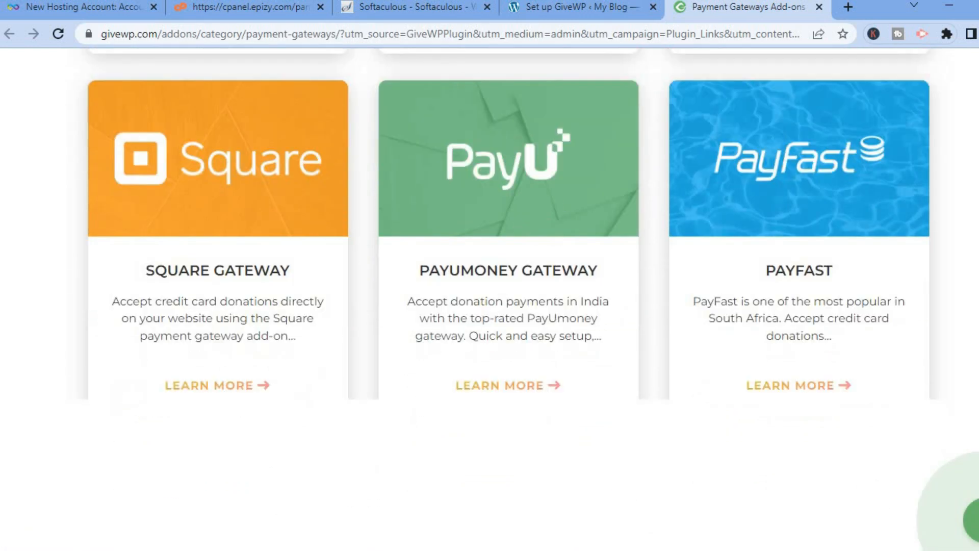
pyautogui.scroll(-9, 857, 105)
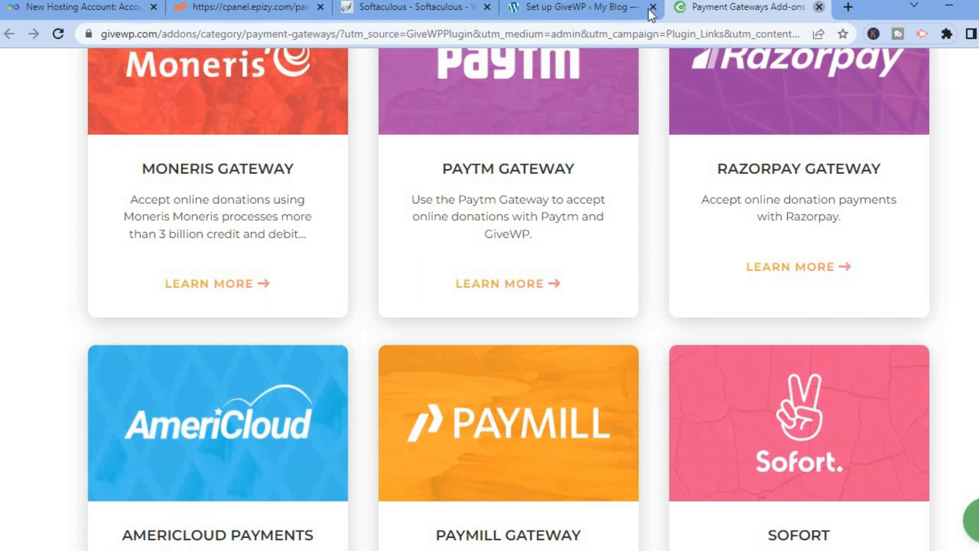
pyautogui.hotkey('ctrl', 'w')
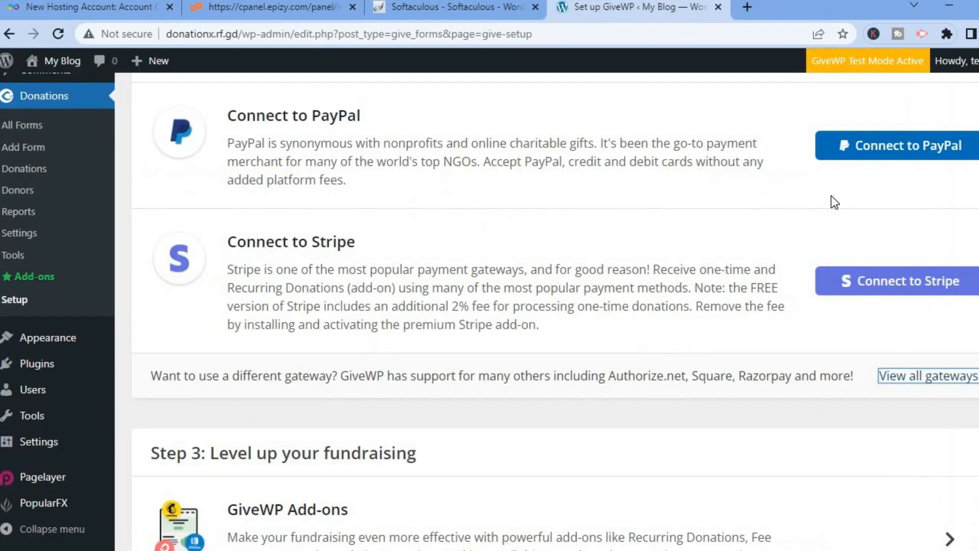
# - Open the PayPal gateway settings from the setup guide and save them with United States, Donation transactions and Venmo disabled
pyautogui.click(892, 153)
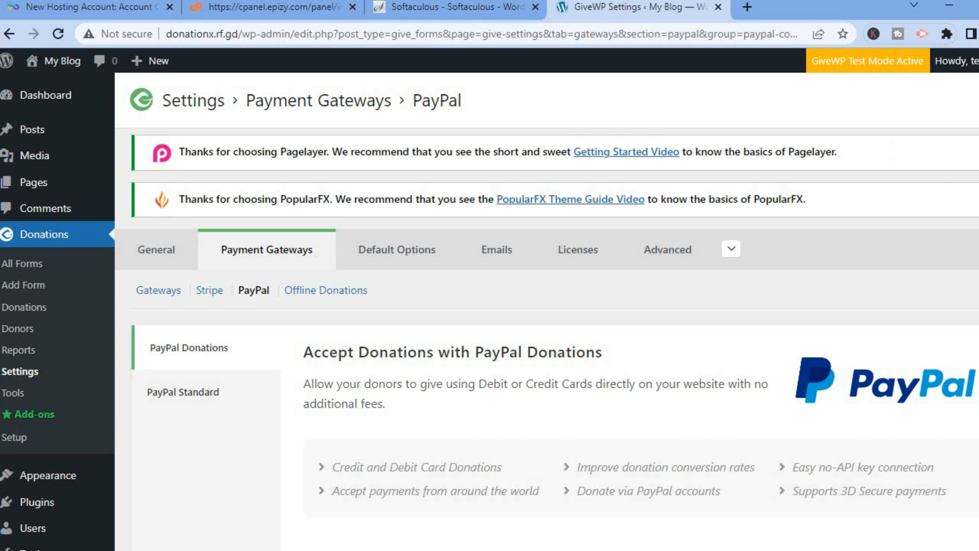
pyautogui.scroll(-4, 547, 311)
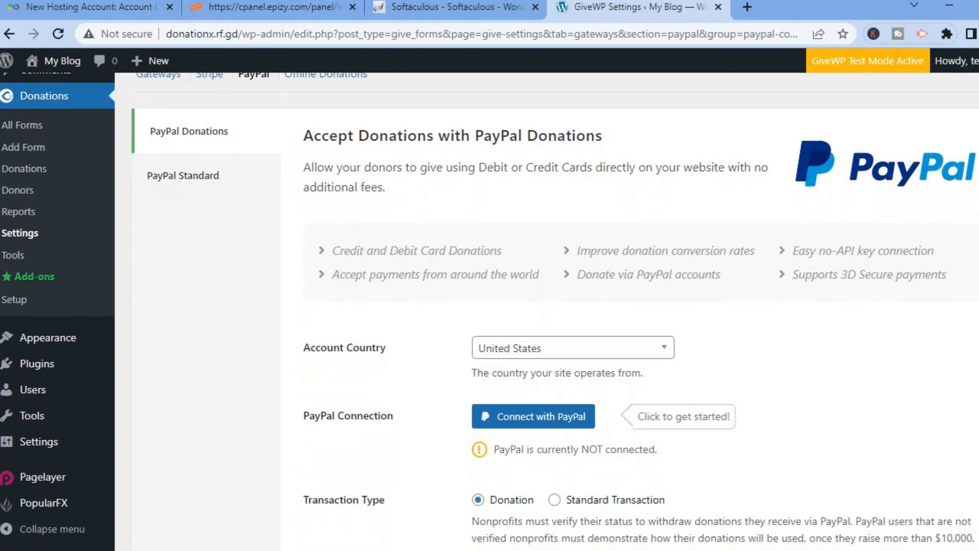
pyautogui.scroll(-1, 488, 360)
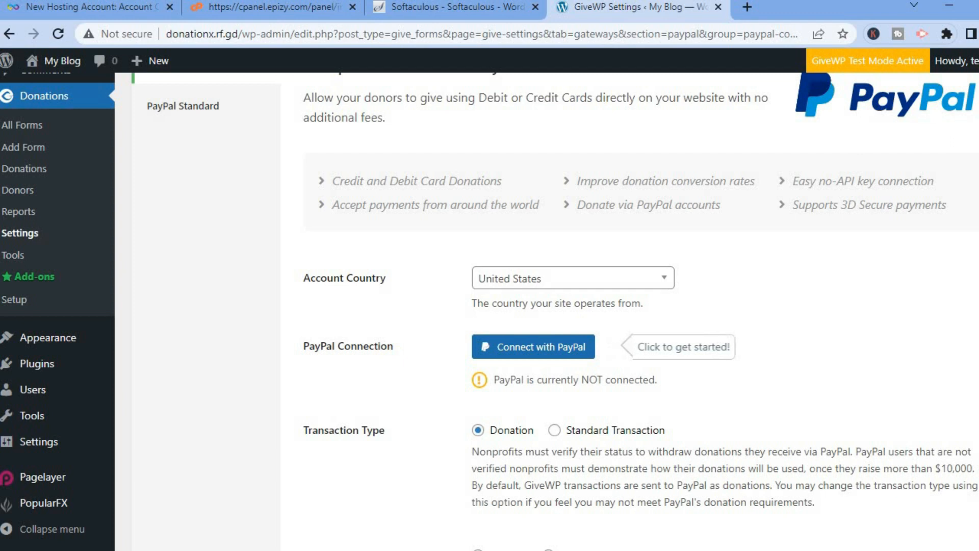
pyautogui.scroll(-3, 555, 309)
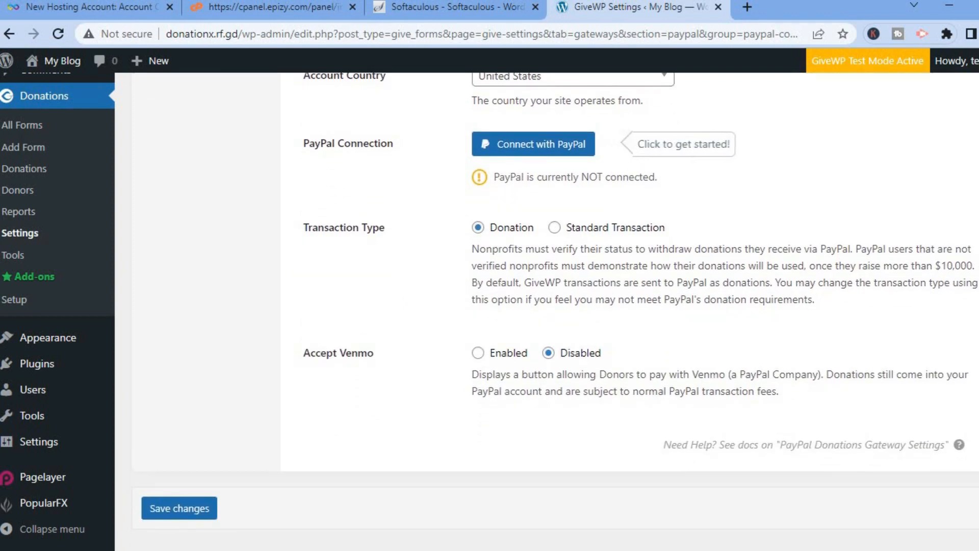
pyautogui.click(182, 508)
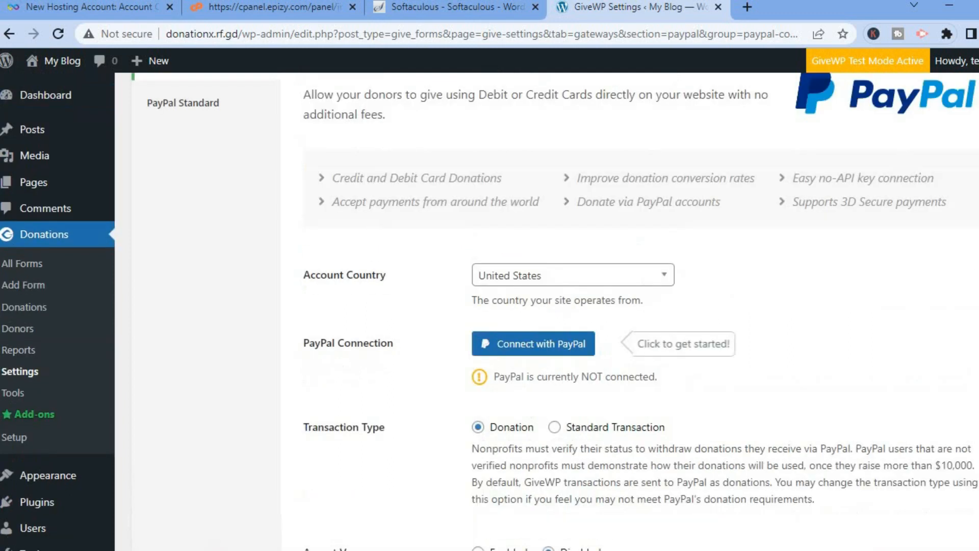
# - Open the published Donation Form's live page from the list of all donation forms
pyautogui.scroll(3, 528, 344)
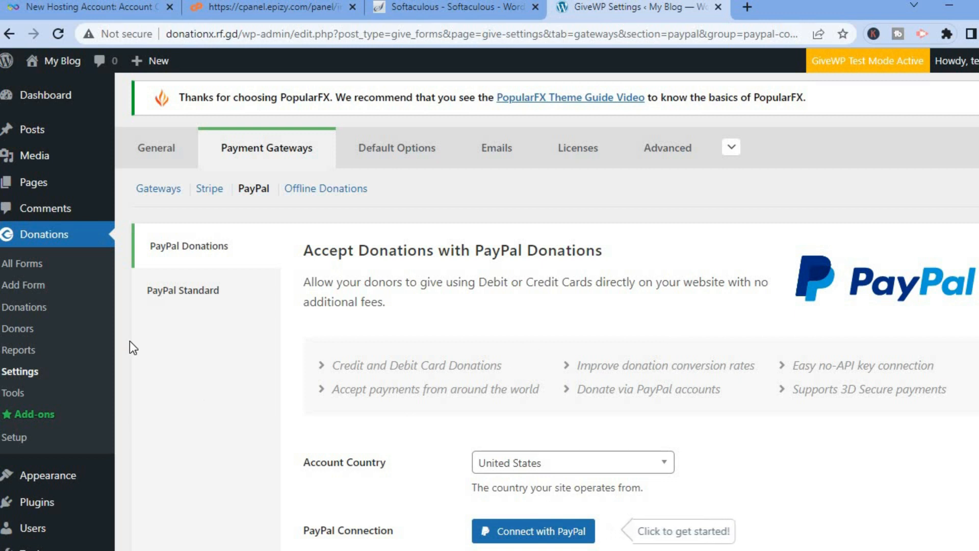
pyautogui.click(43, 265)
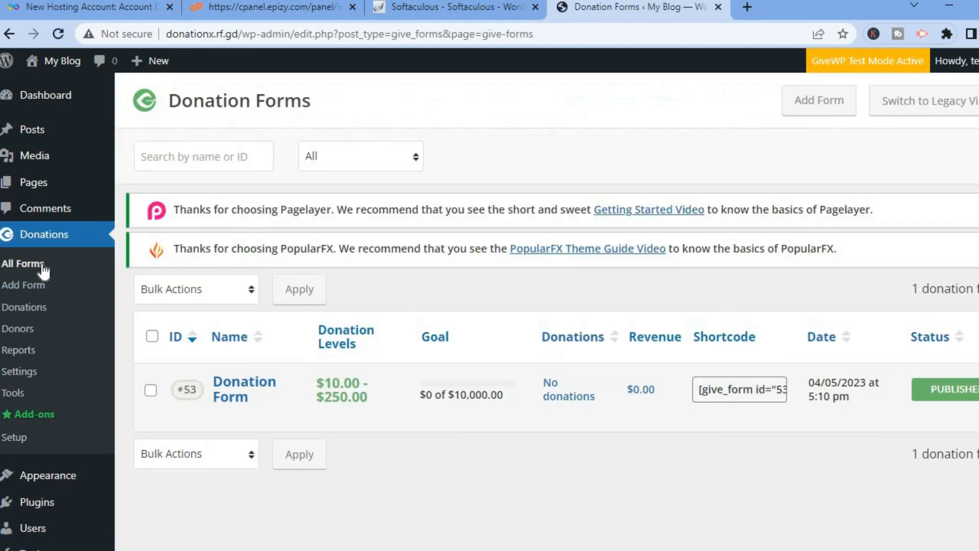
pyautogui.moveTo(263, 390)
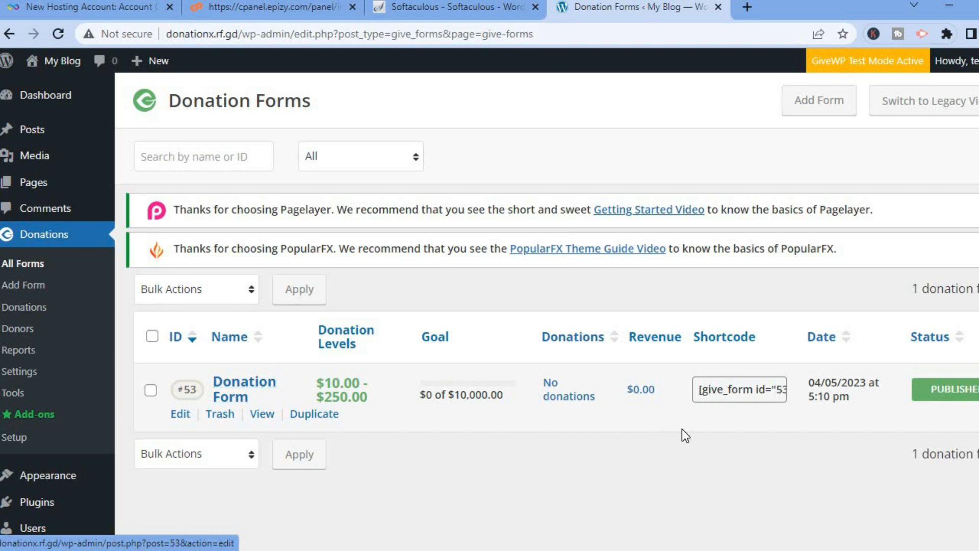
pyautogui.click(261, 414)
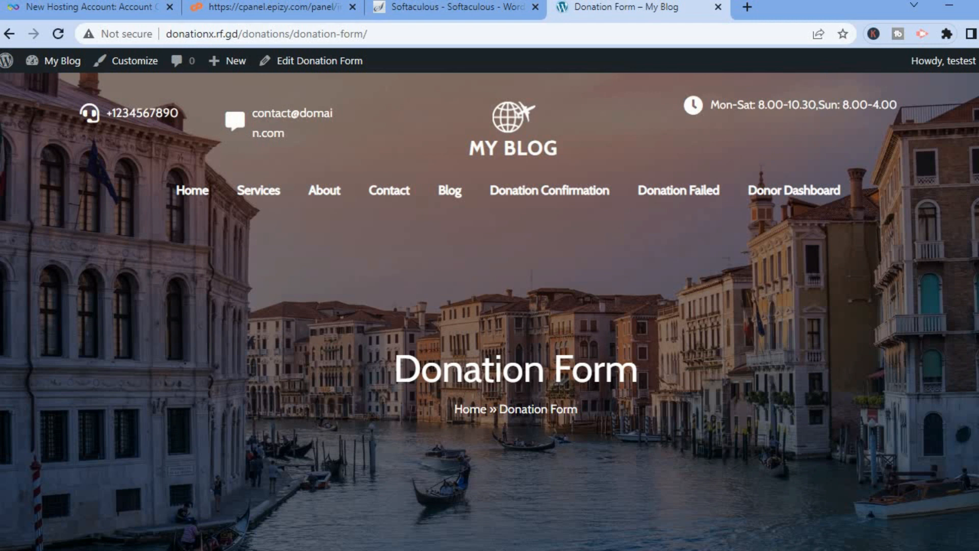
# - Go through the live form's Support Our Cause introduction and proceed to the donation amount selection
pyautogui.scroll(-10, 490, 311)
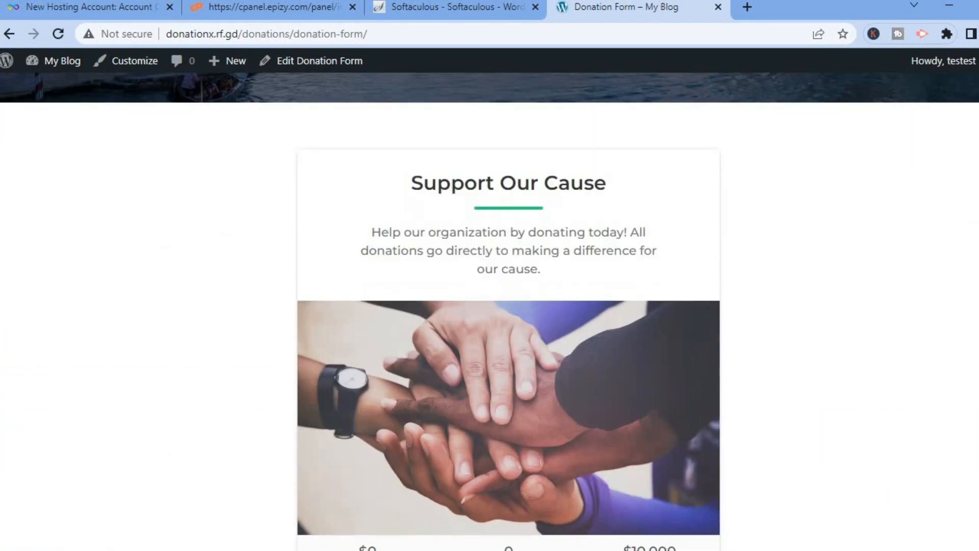
pyautogui.scroll(-4, 509, 311)
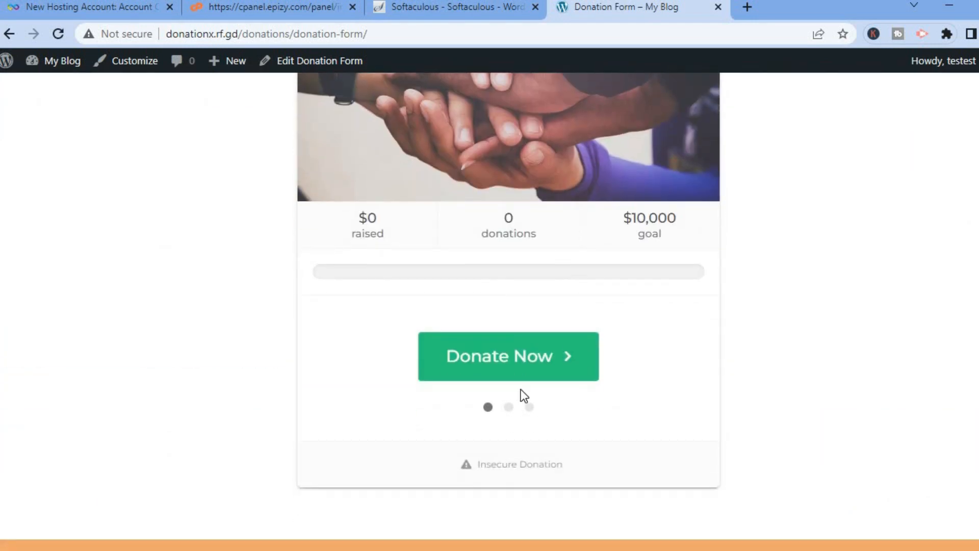
pyautogui.click(536, 367)
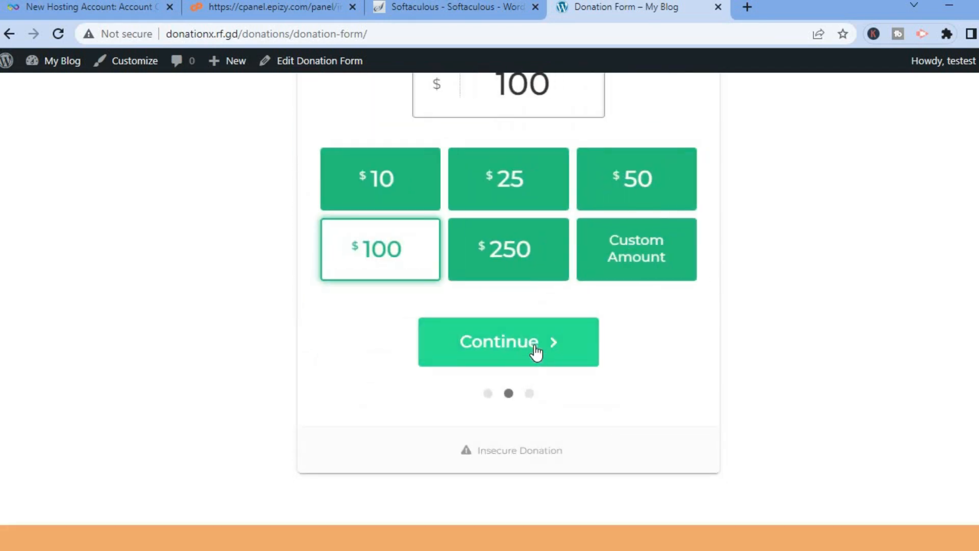